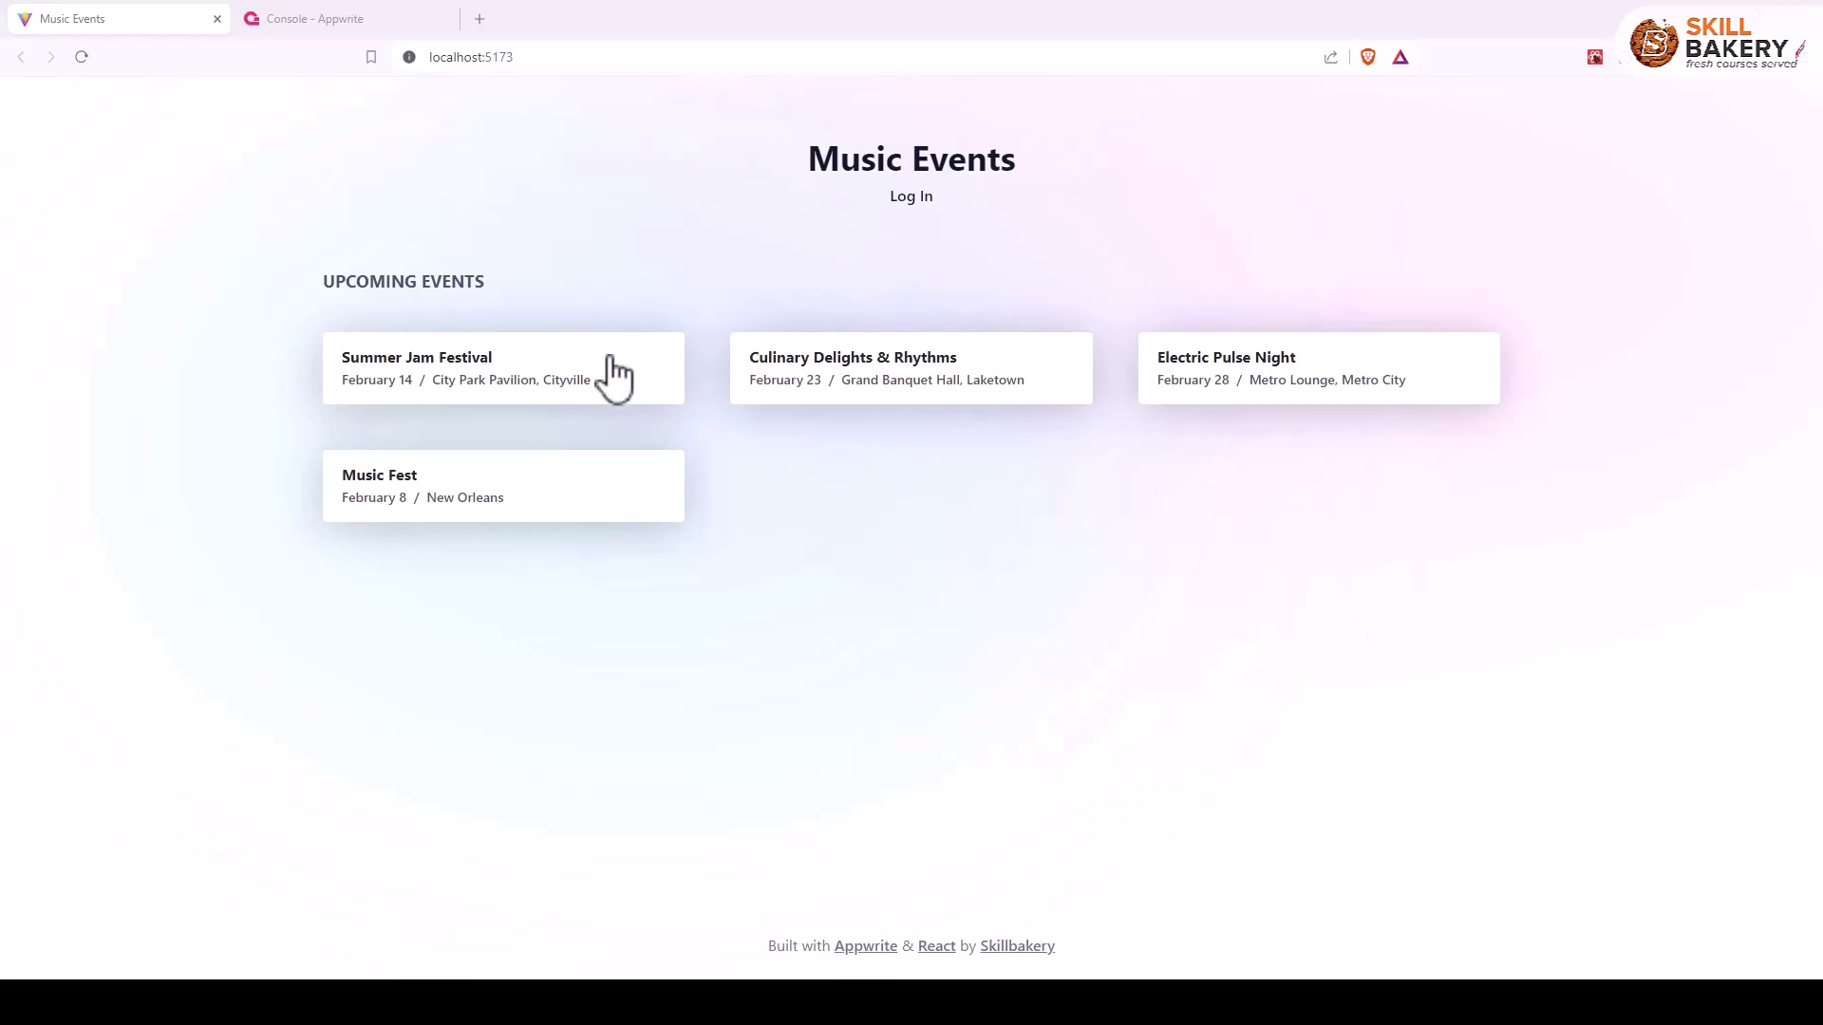
View the Summer Jam Festival event page, and open the Images storage bucket's permission settings in the Appwrite console.
left_click(492, 376)
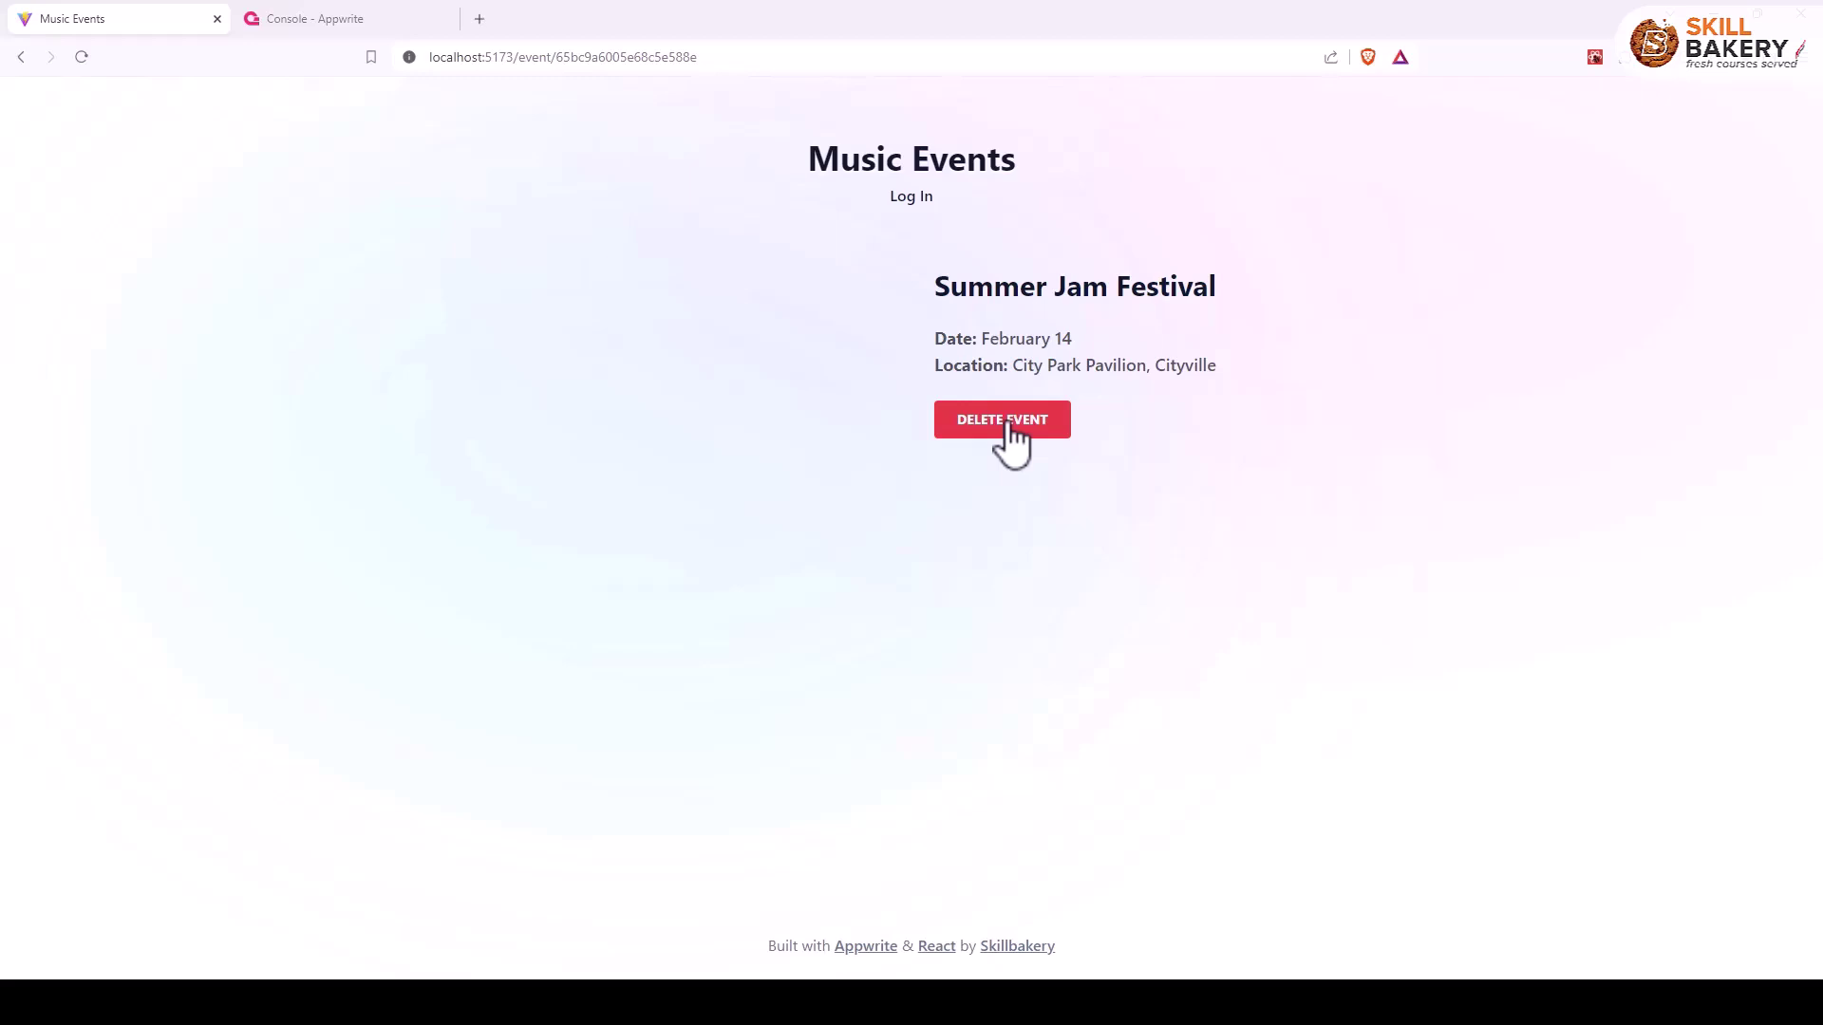
left_click(295, 21)
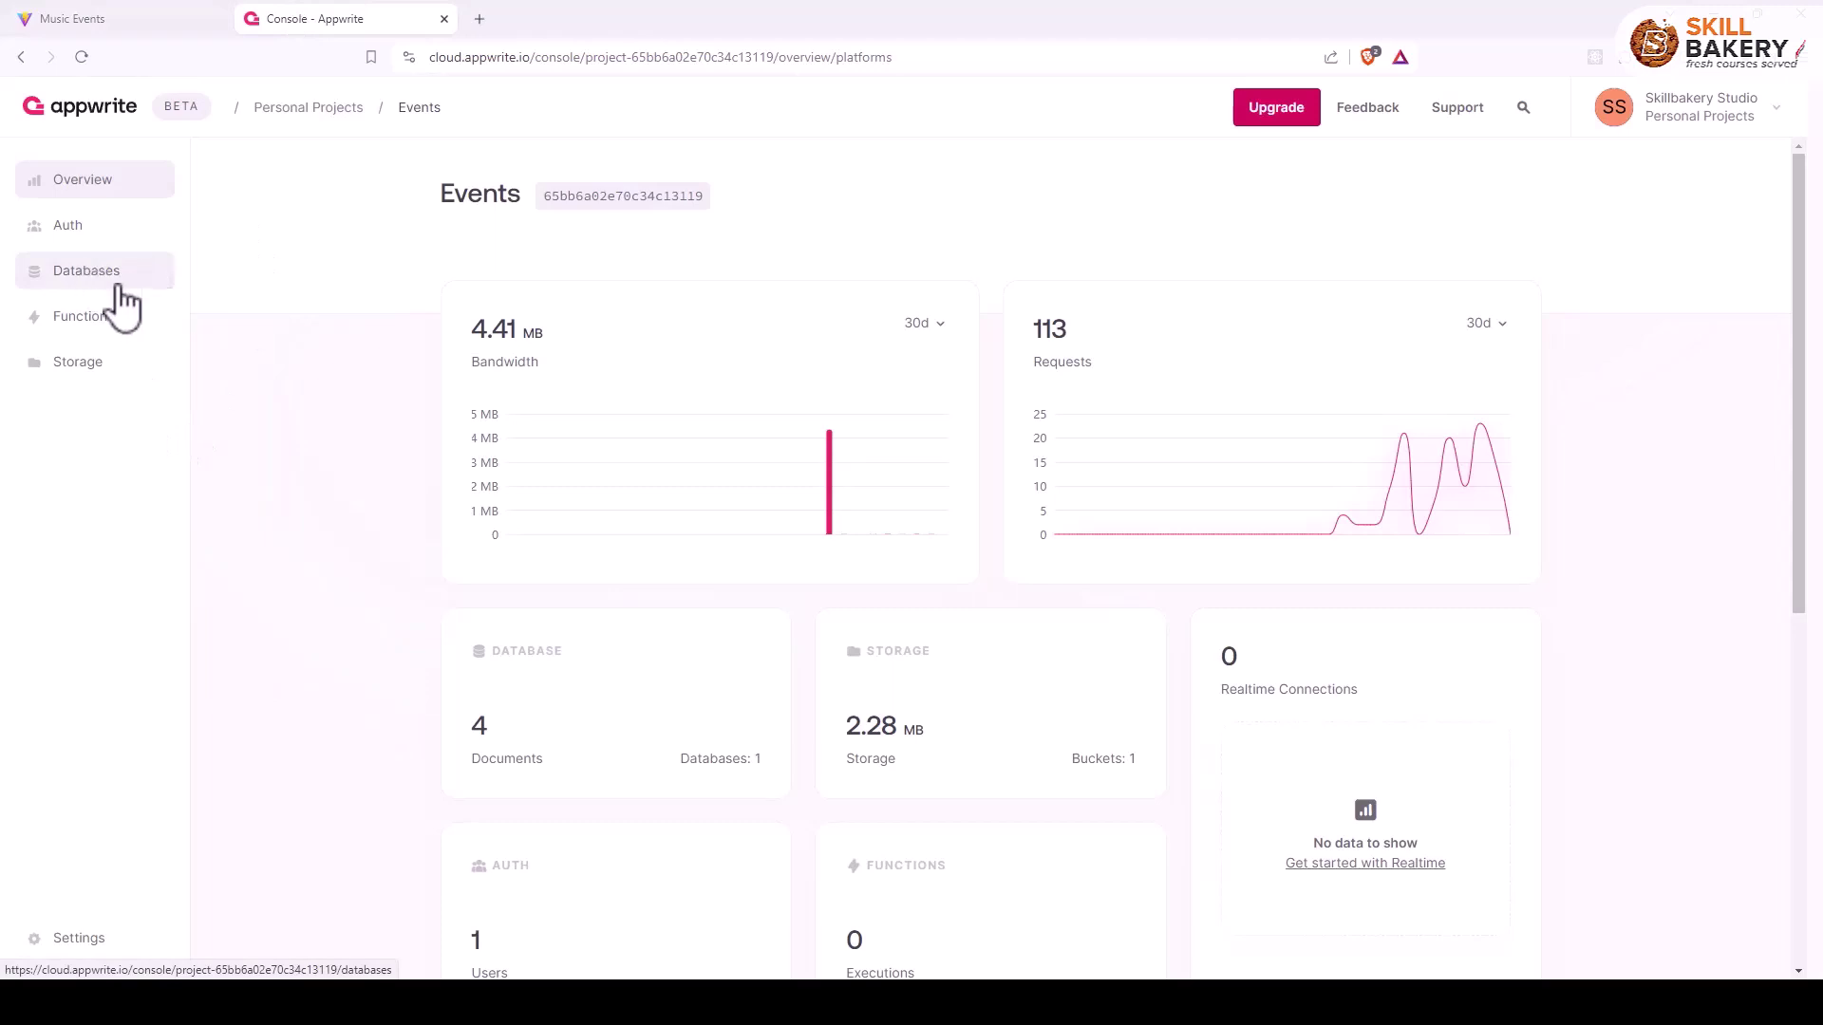
left_click(77, 365)
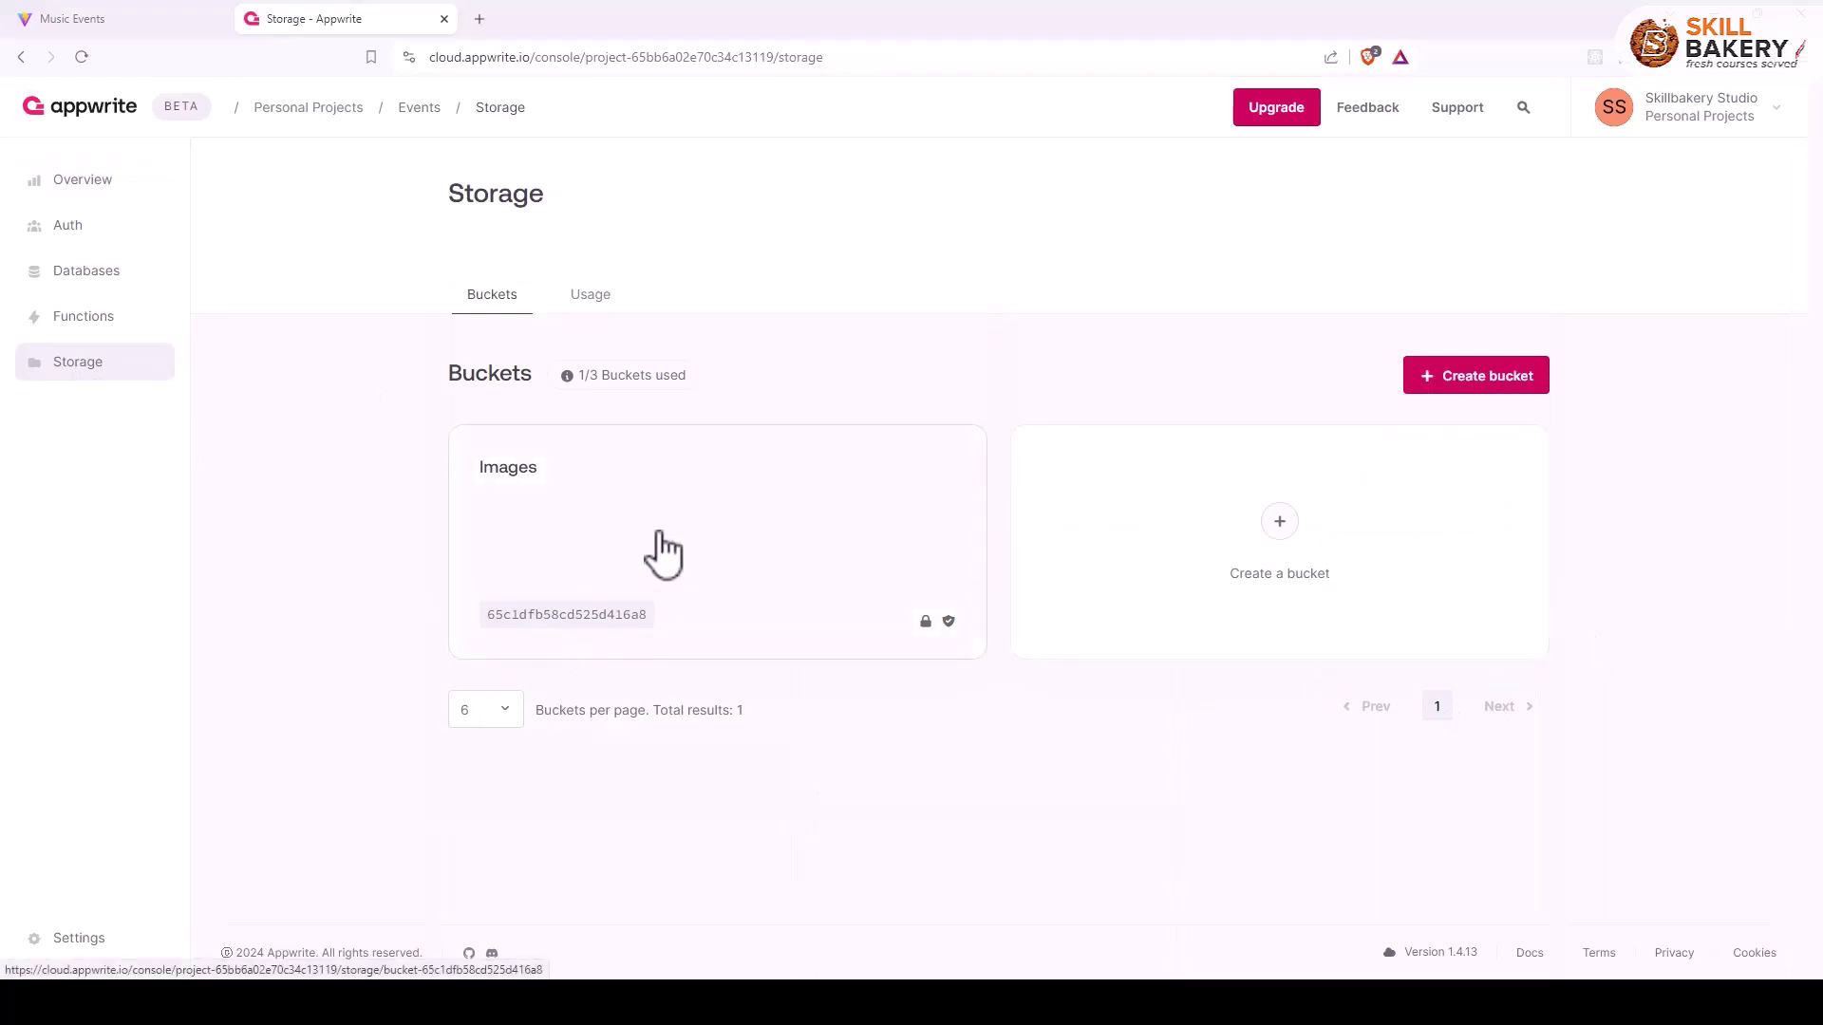
left_click(660, 551)
left_click(665, 300)
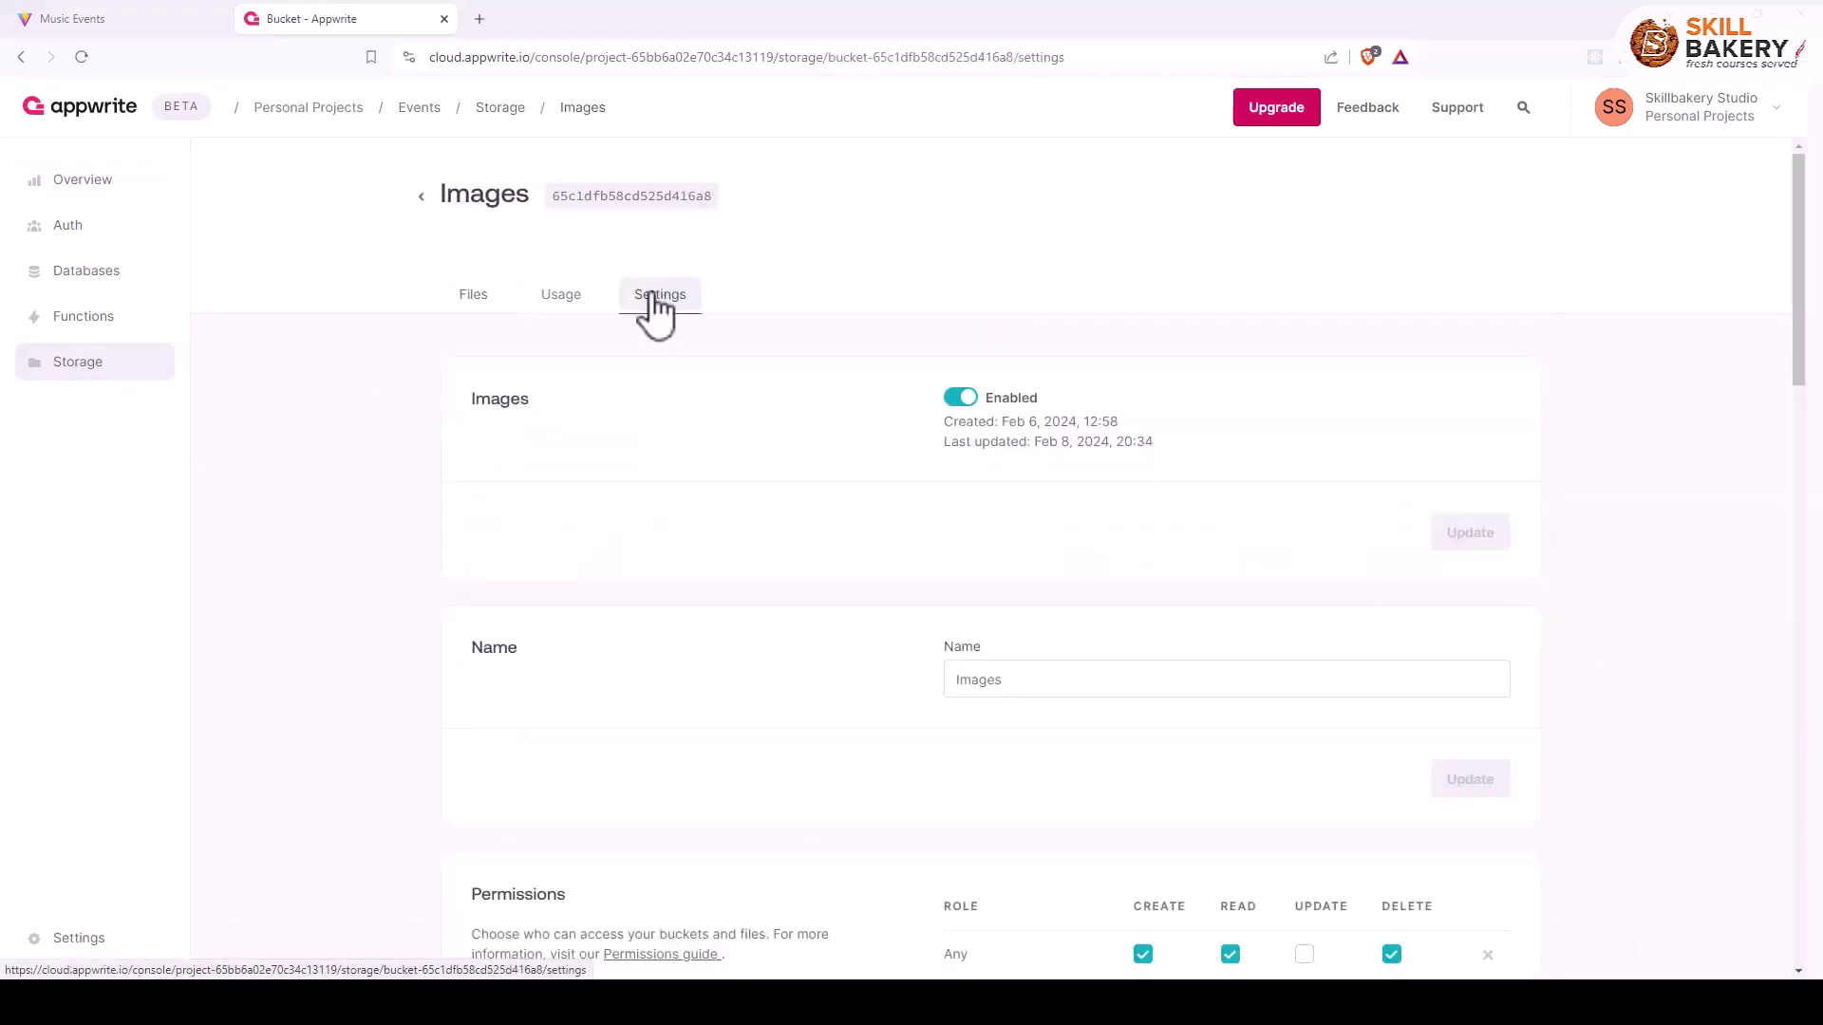
scroll(798, 634, "down", 4)
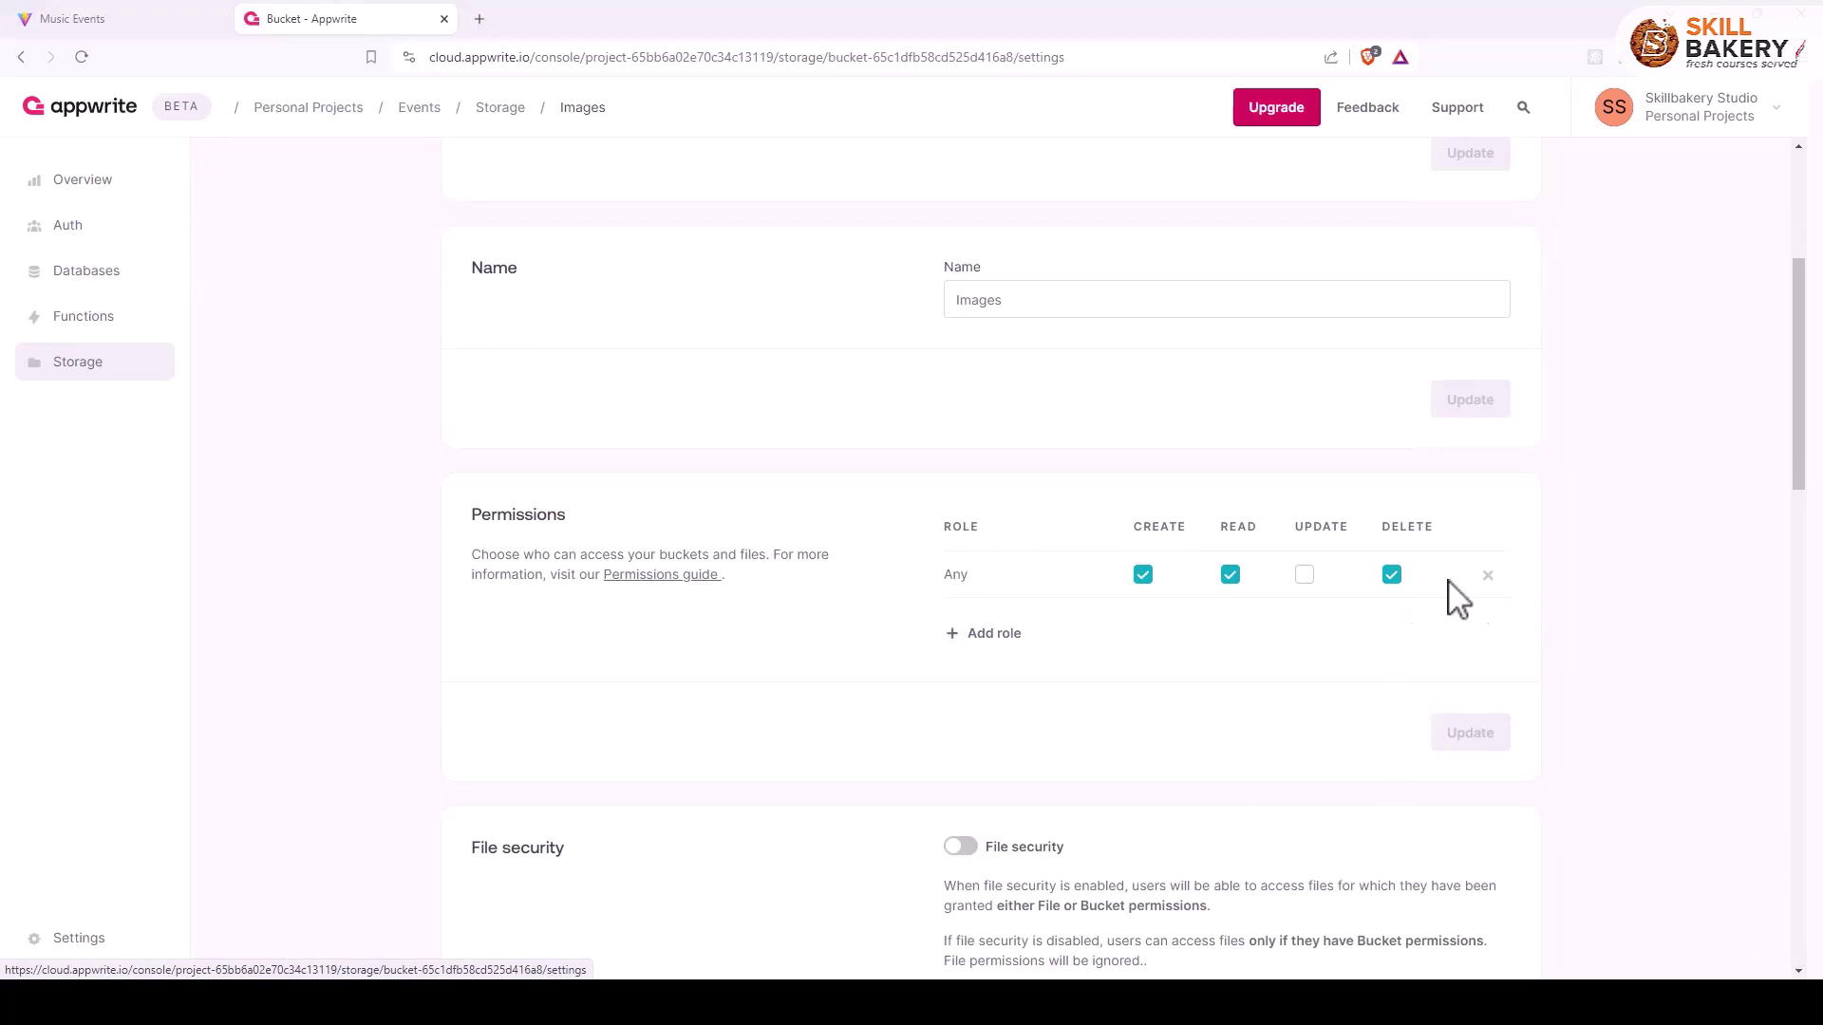
left_click(990, 636)
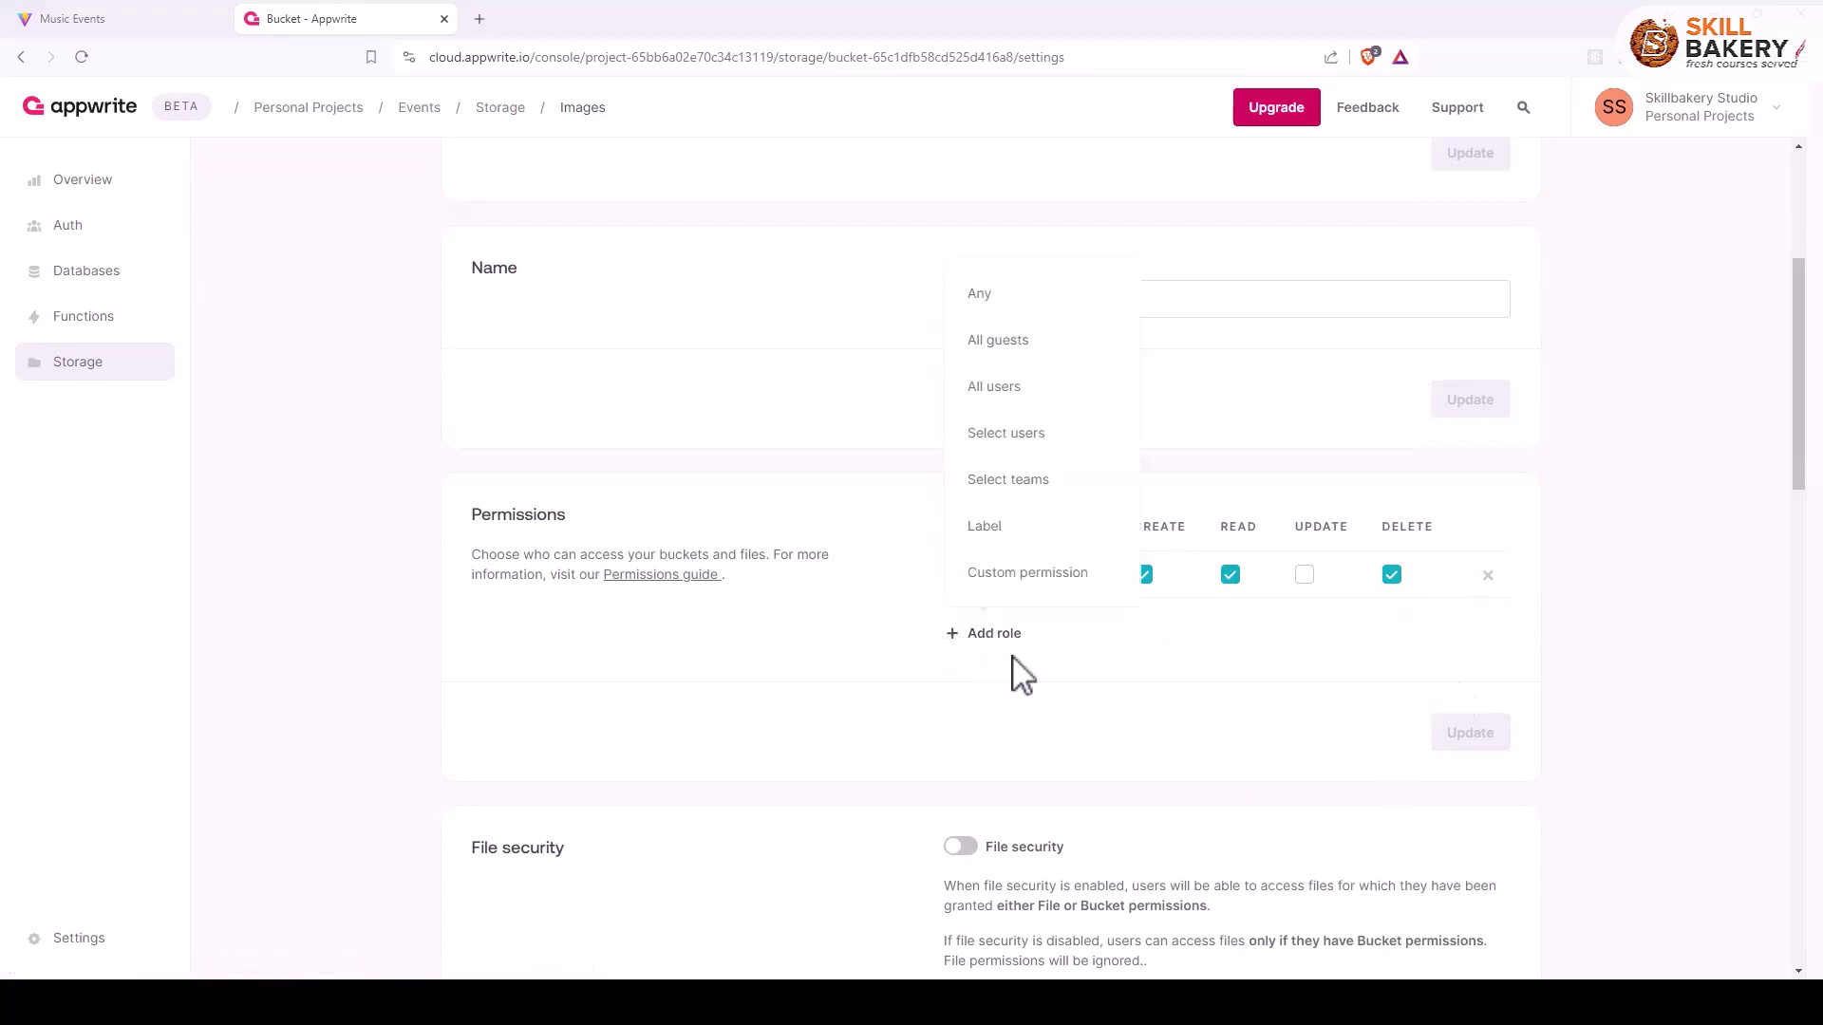
left_click(1075, 444)
left_click_drag(637, 333, 793, 338)
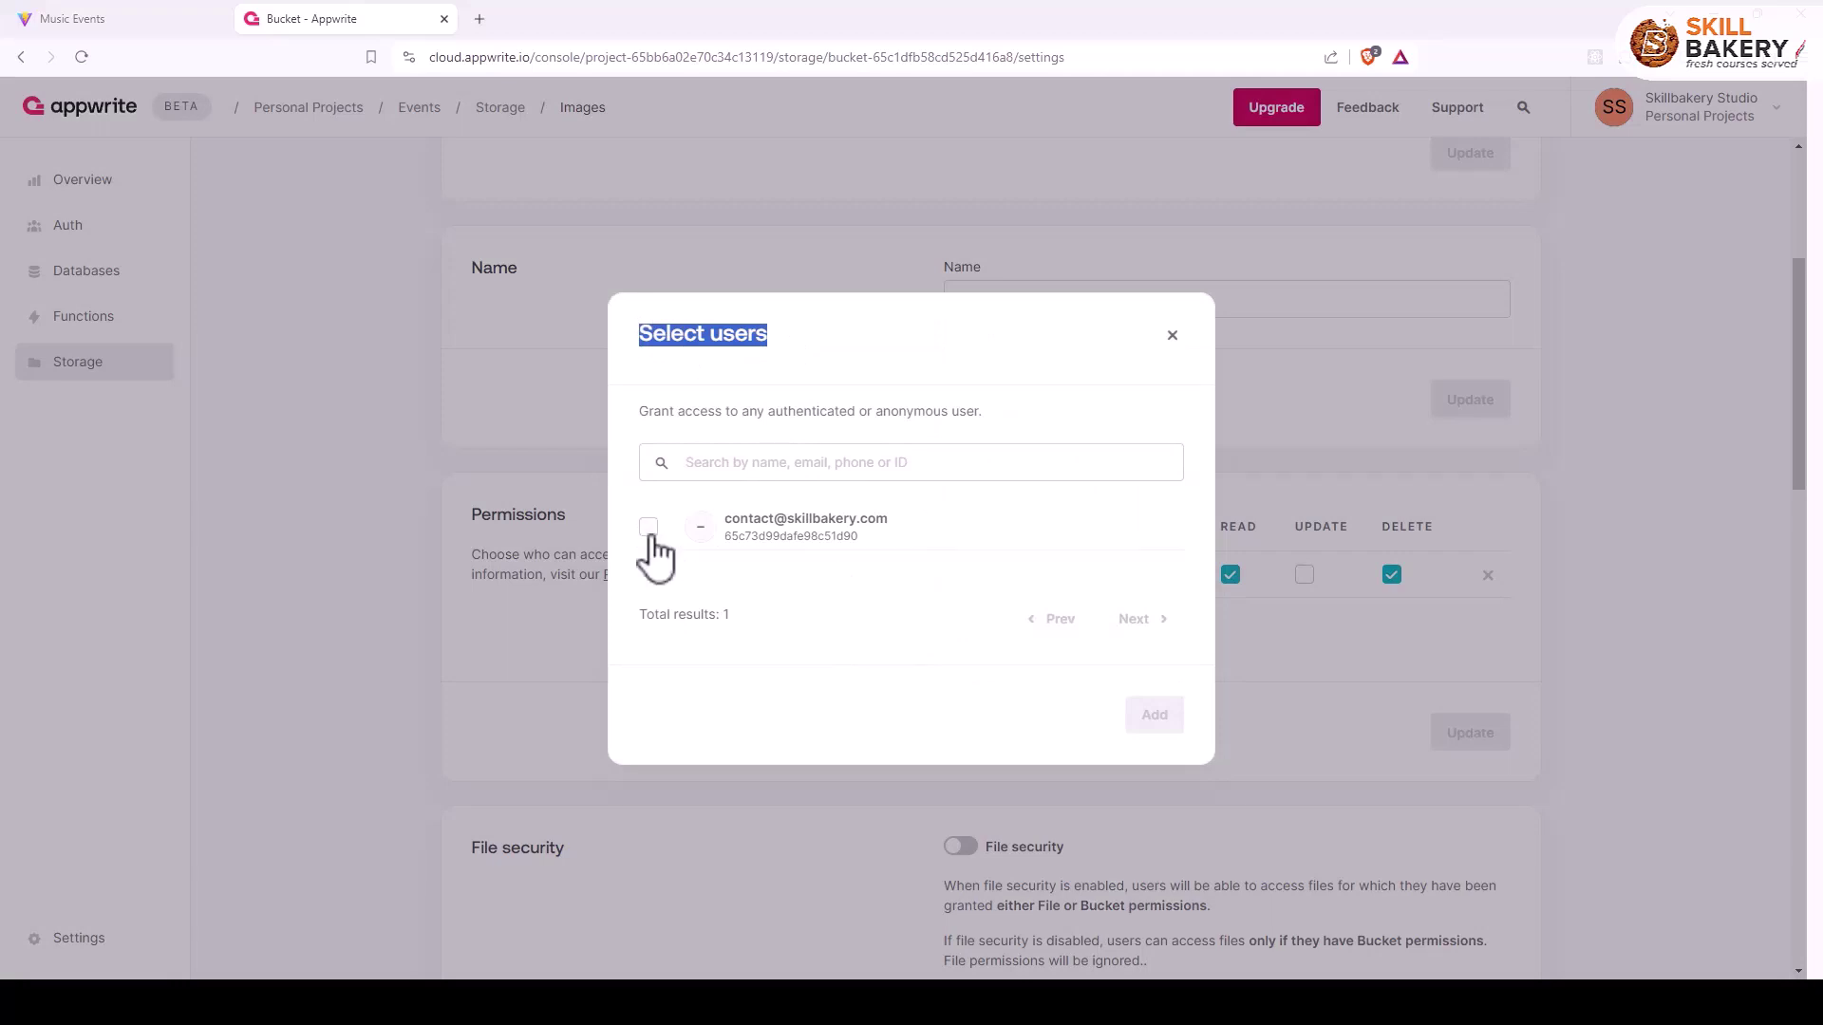
left_click(1172, 335)
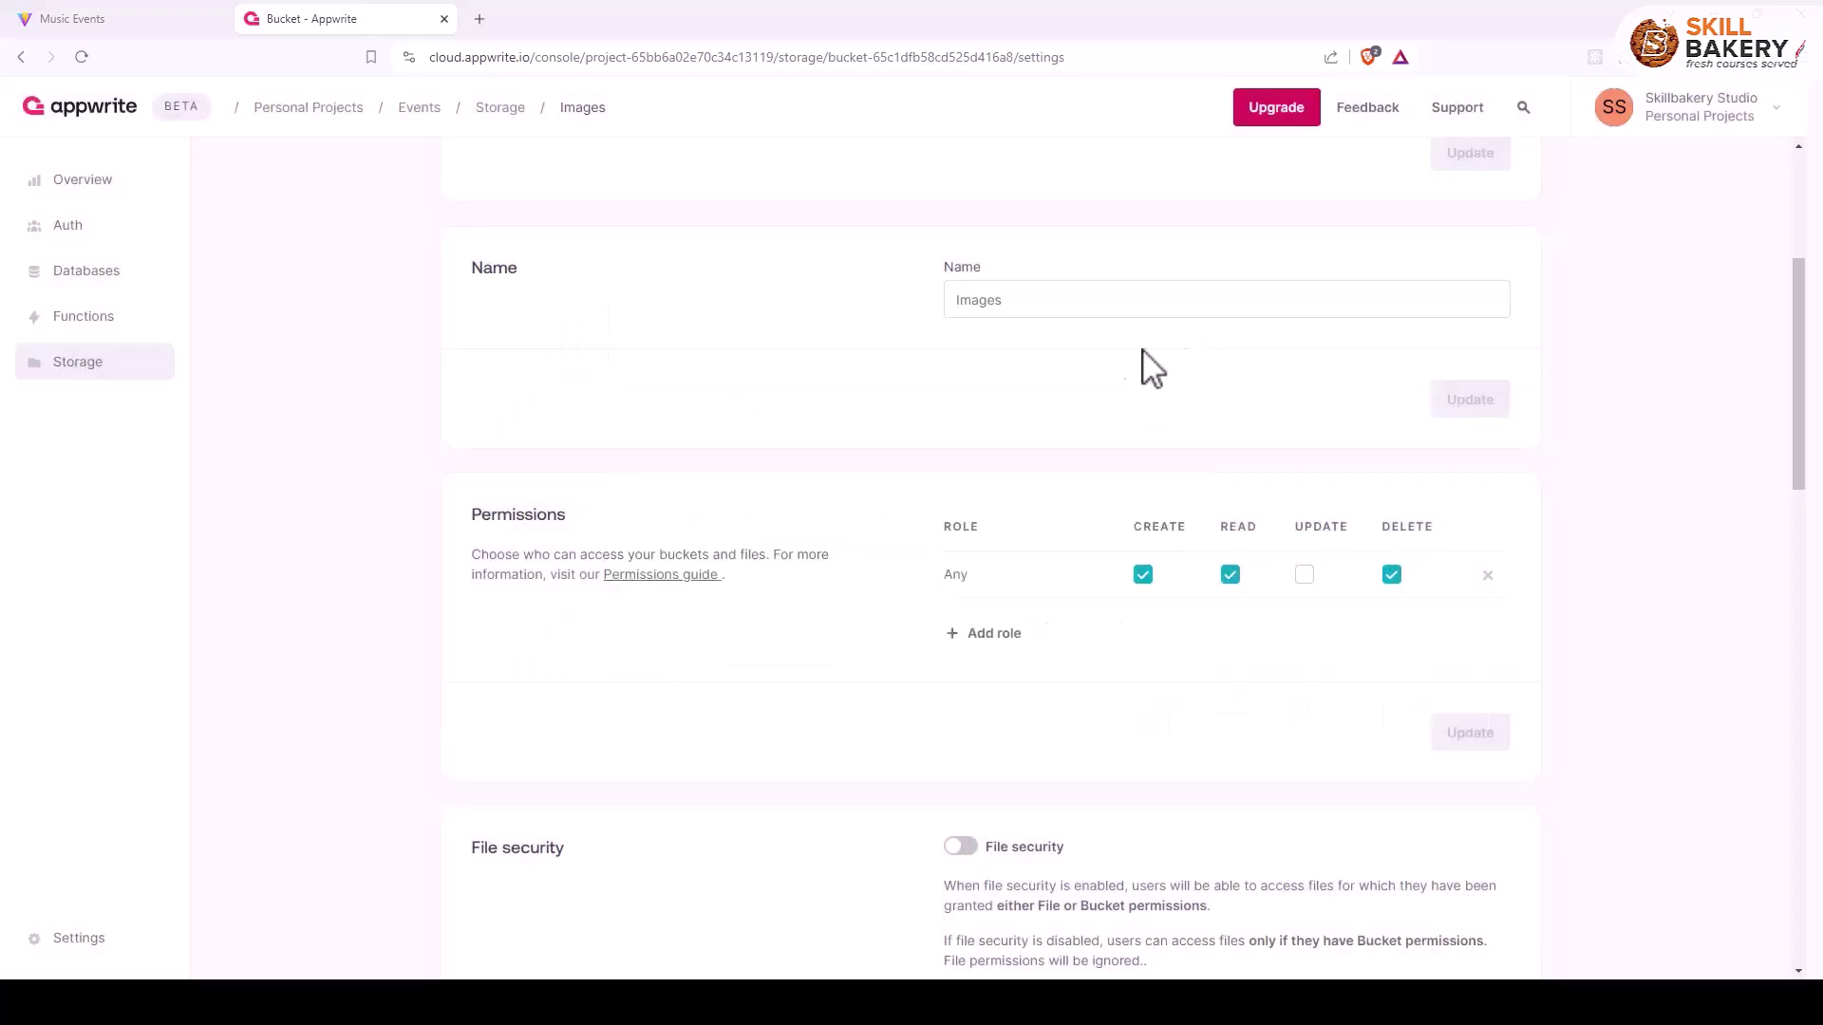
Add the All users role to the Images bucket with Create, Read and Delete, restrict Any to Read, and save the permissions.
left_click(978, 634)
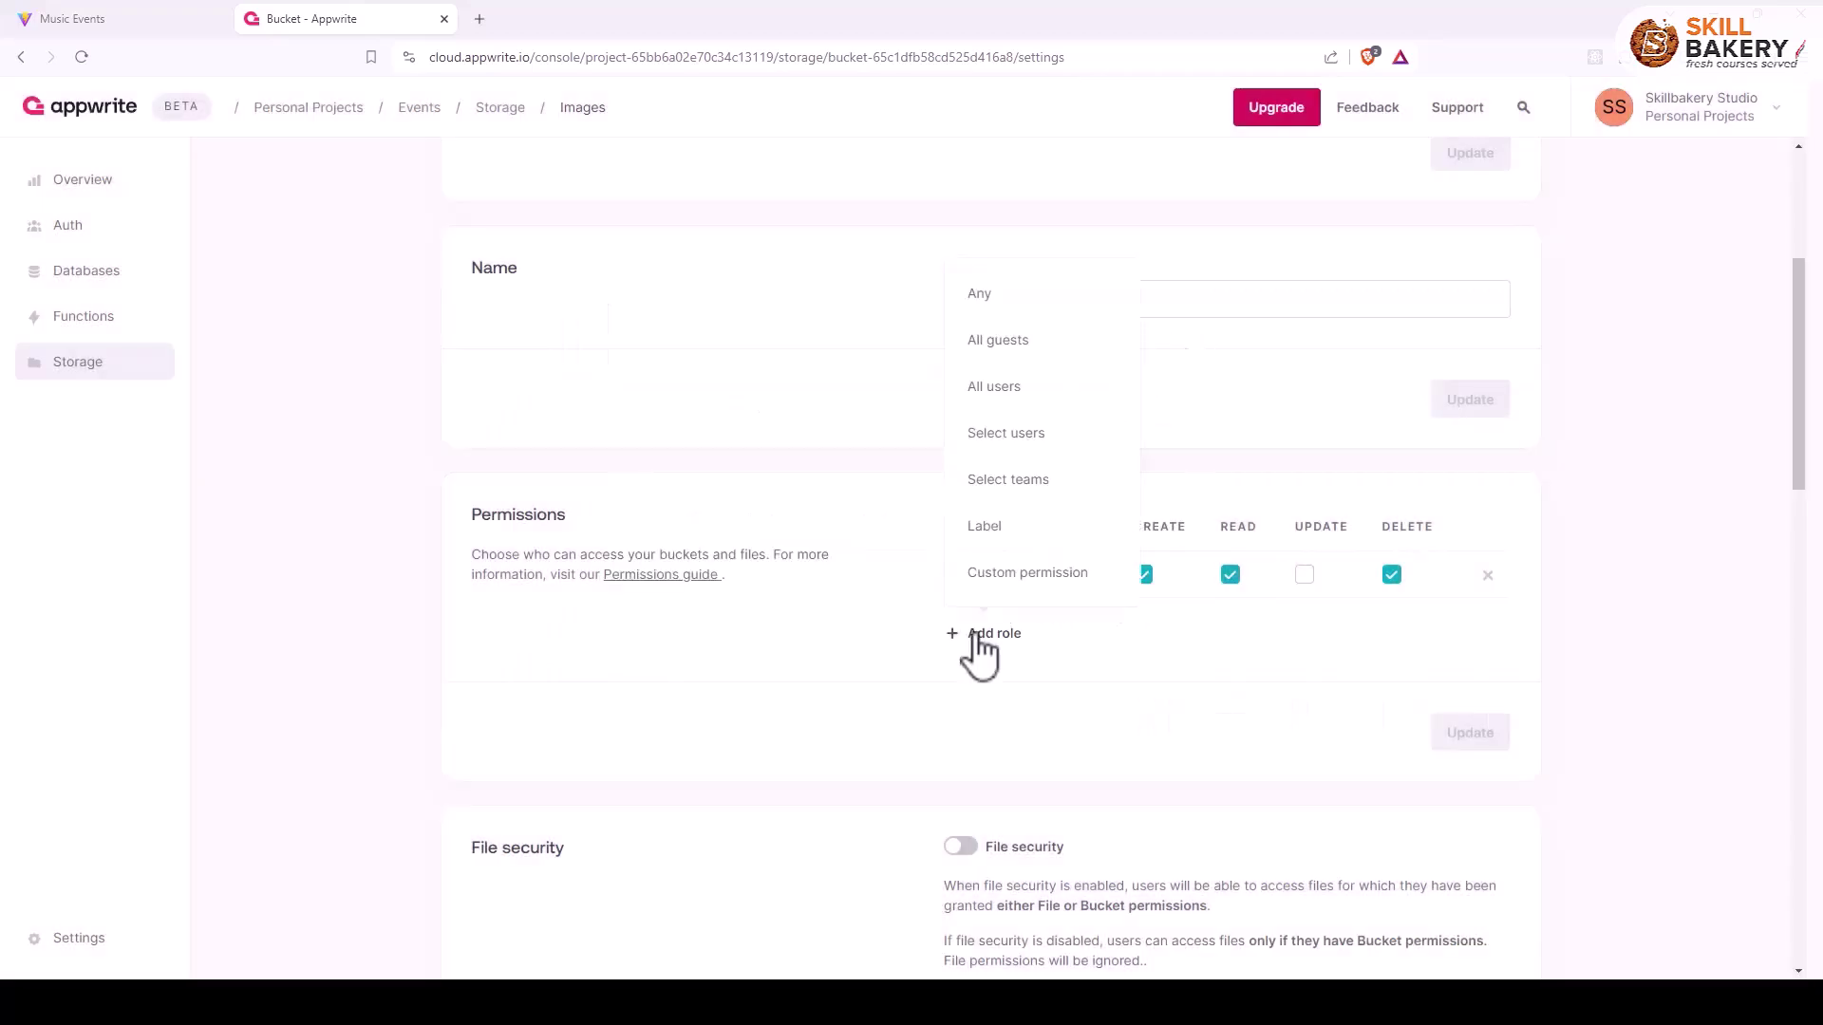
left_click(987, 390)
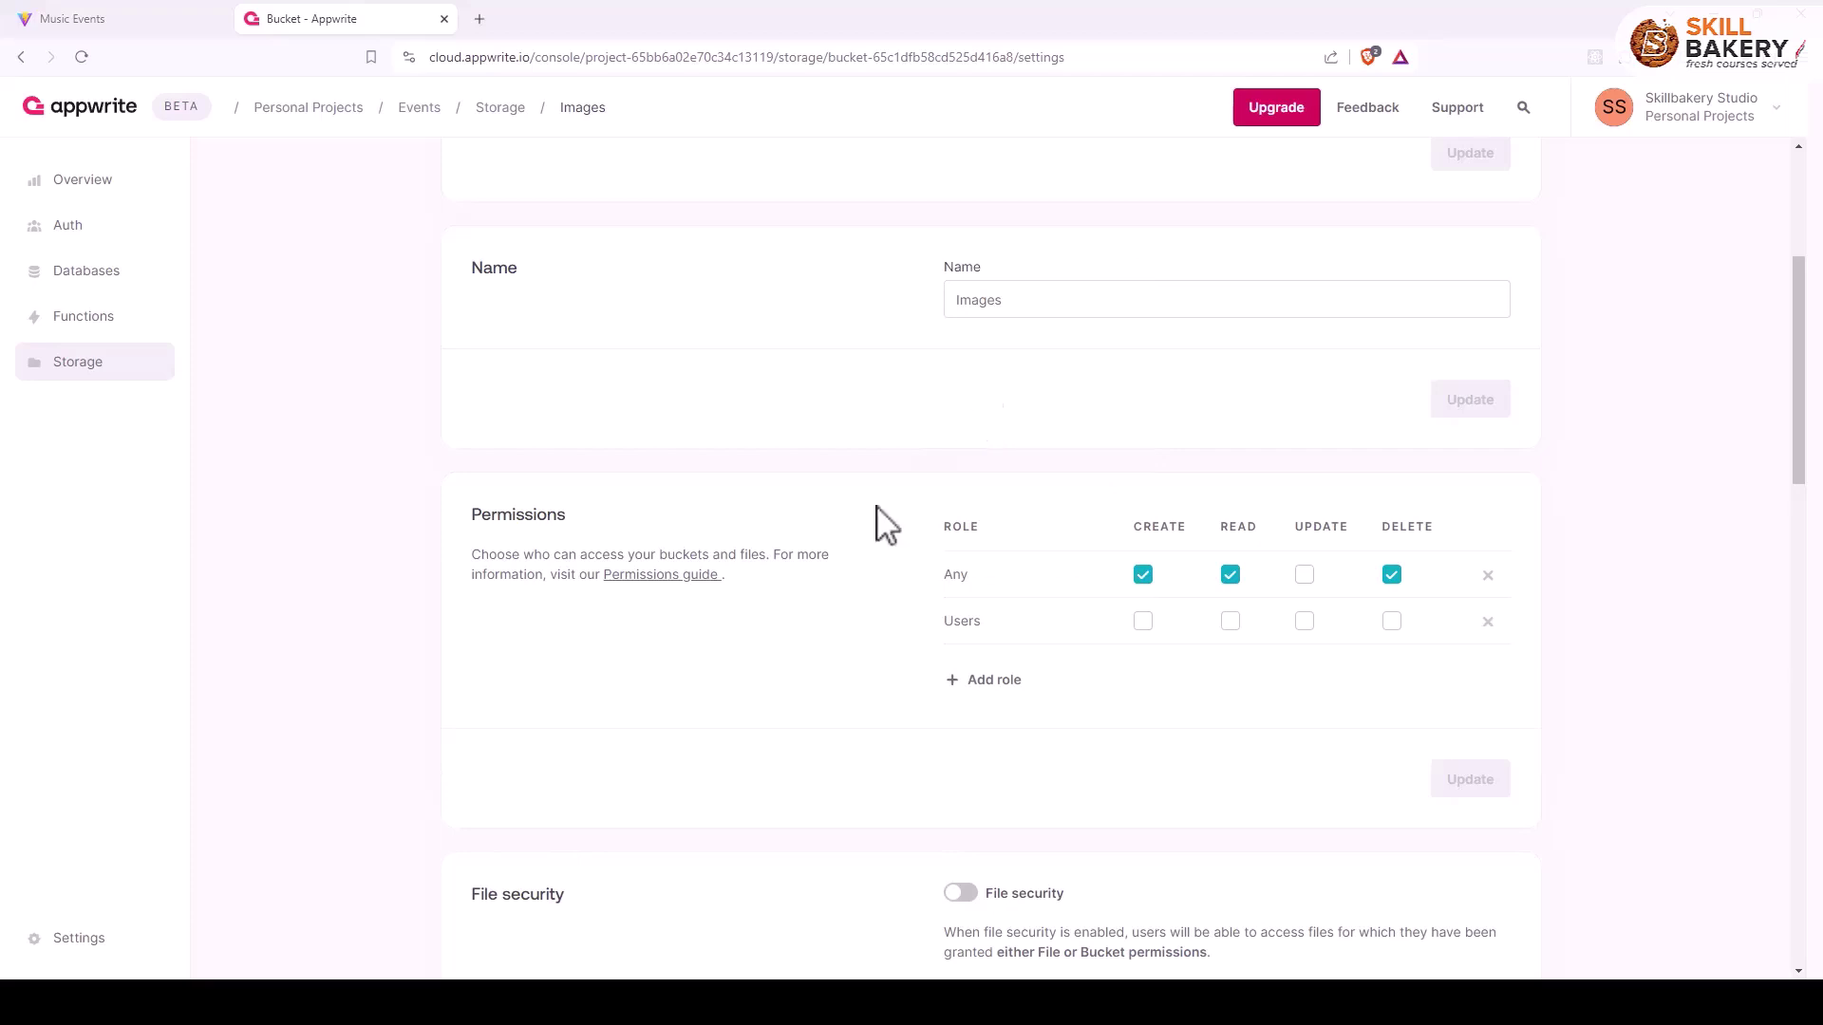
left_click(1143, 621)
left_click(1143, 575)
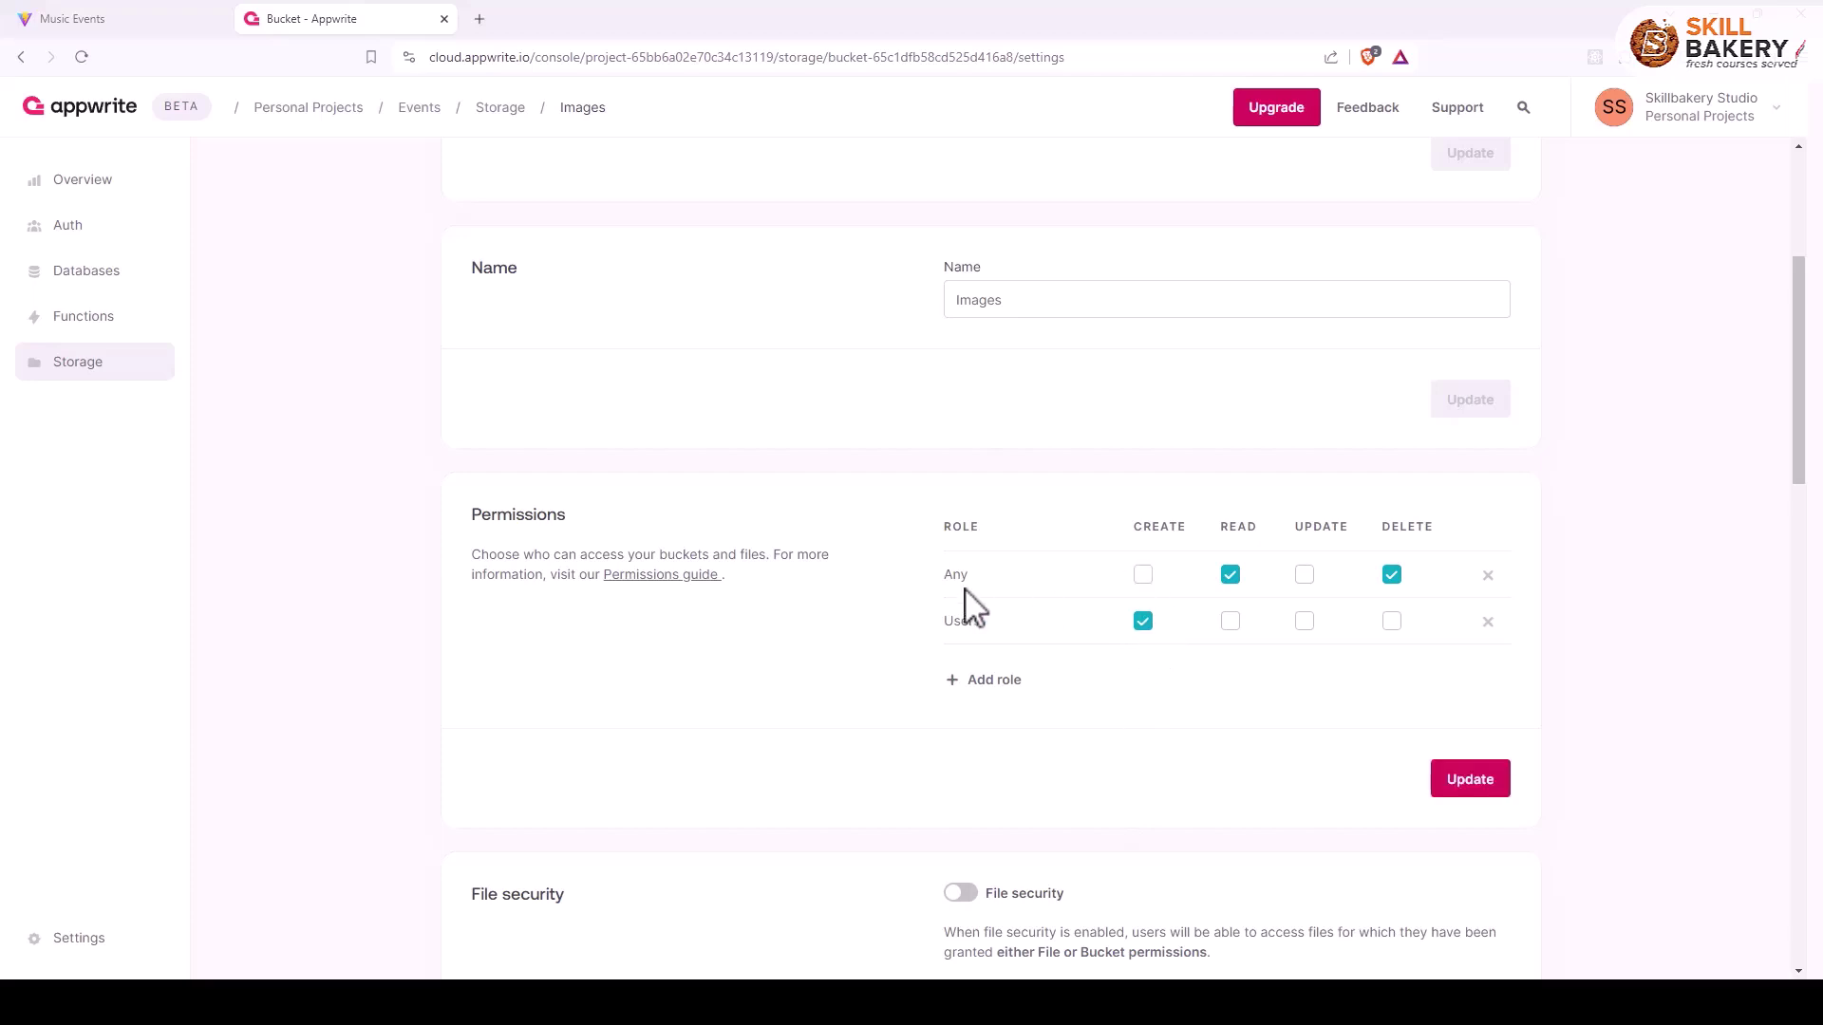
left_click(1396, 575)
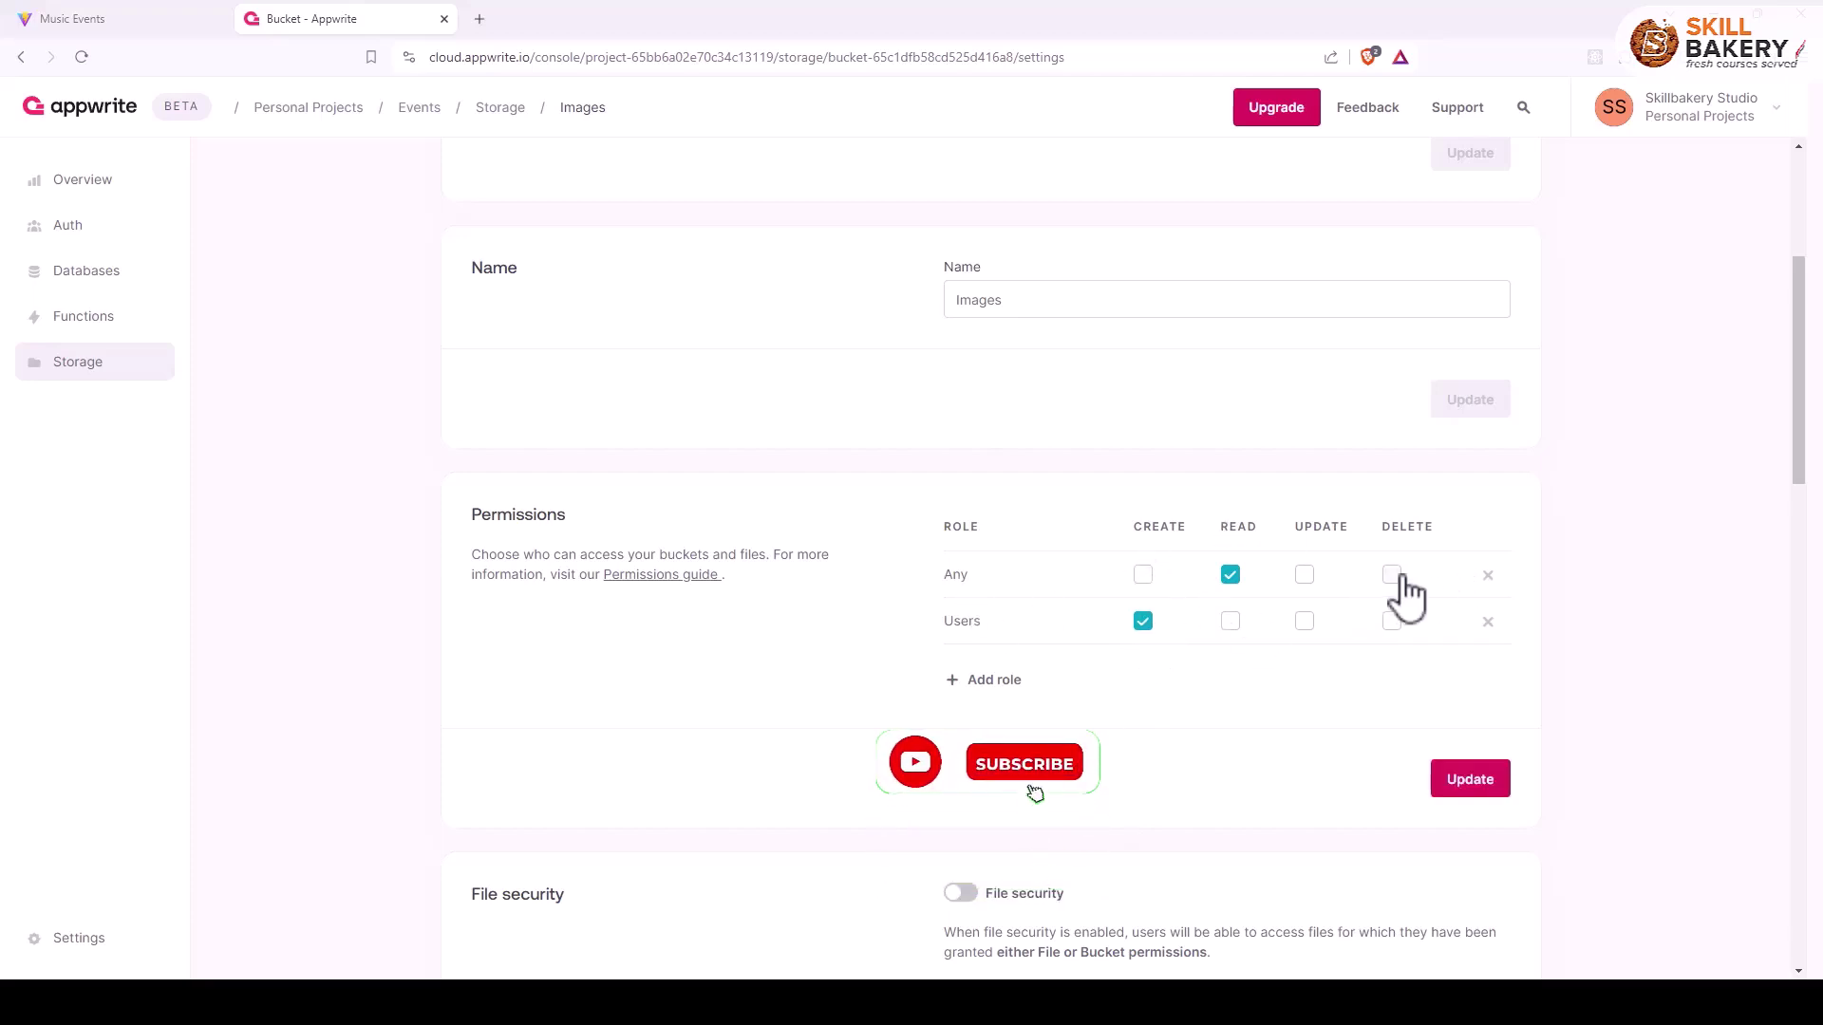
left_click(1392, 622)
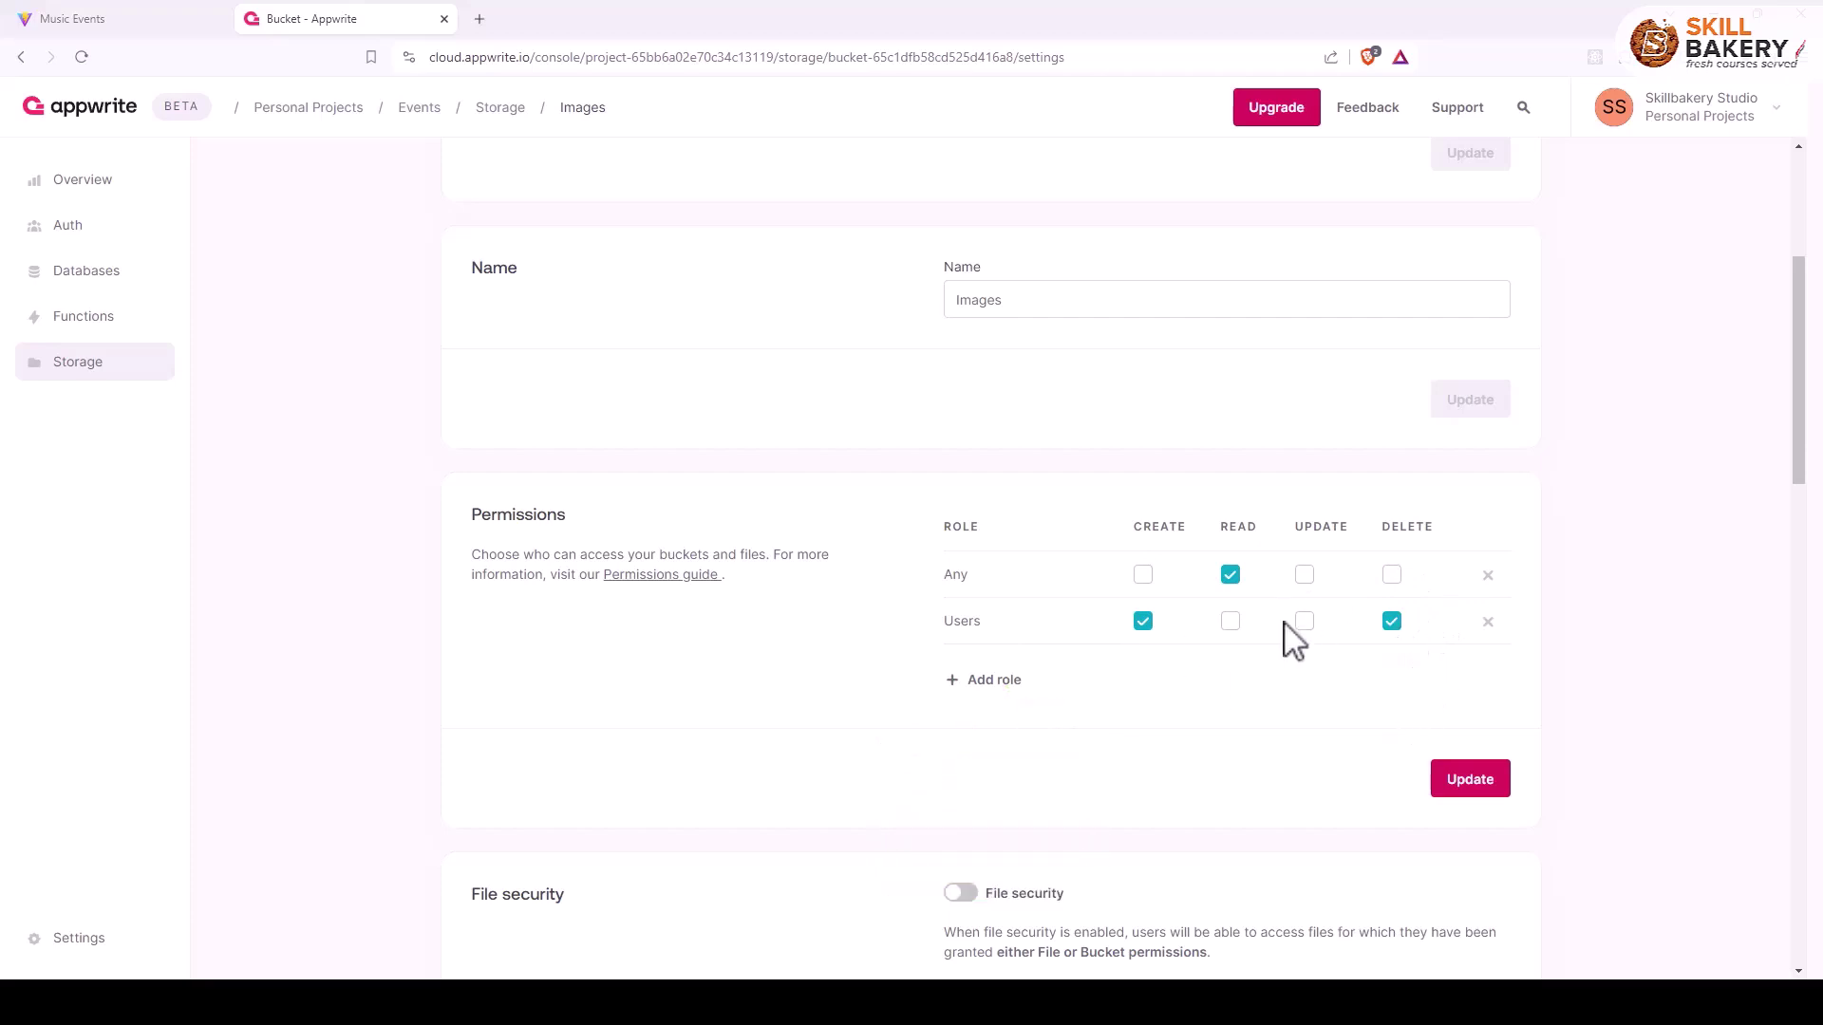
left_click(1231, 619)
left_click(1230, 623)
left_click(1230, 622)
left_click(1459, 781)
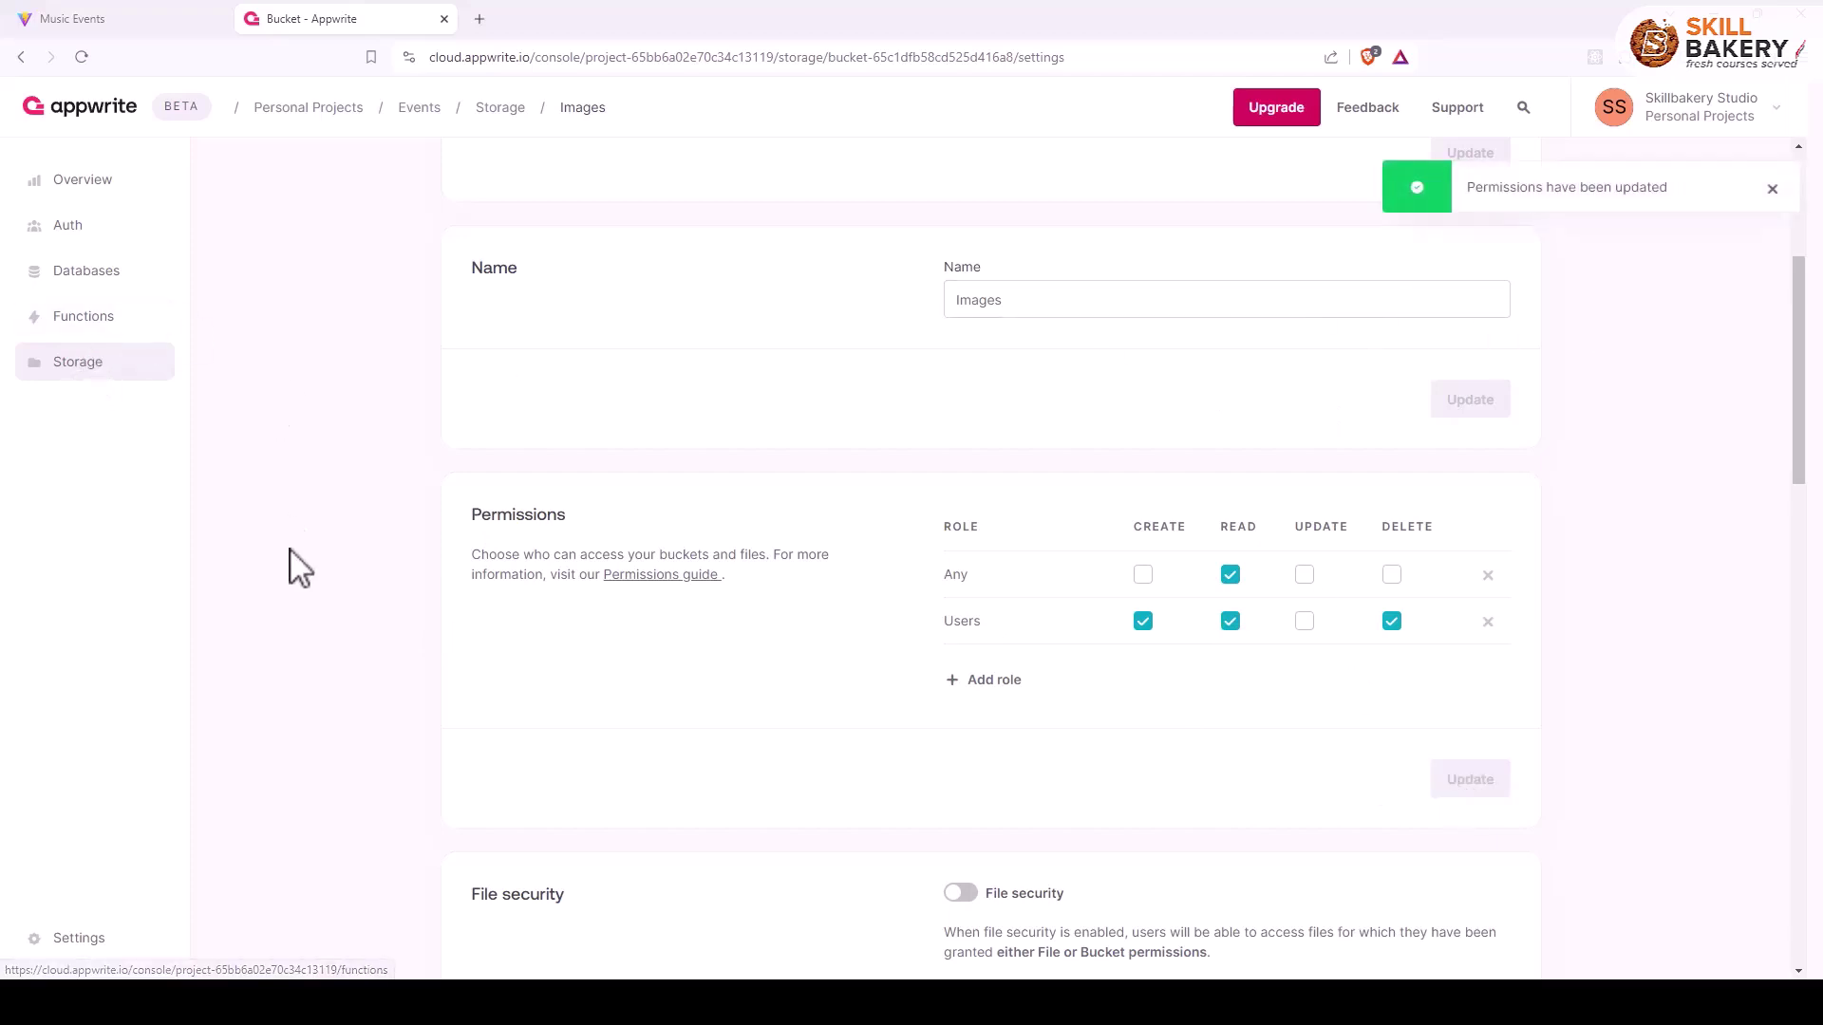
Open the permission settings of the Events collection in the Events database.
scroll(295, 569, "up", 2)
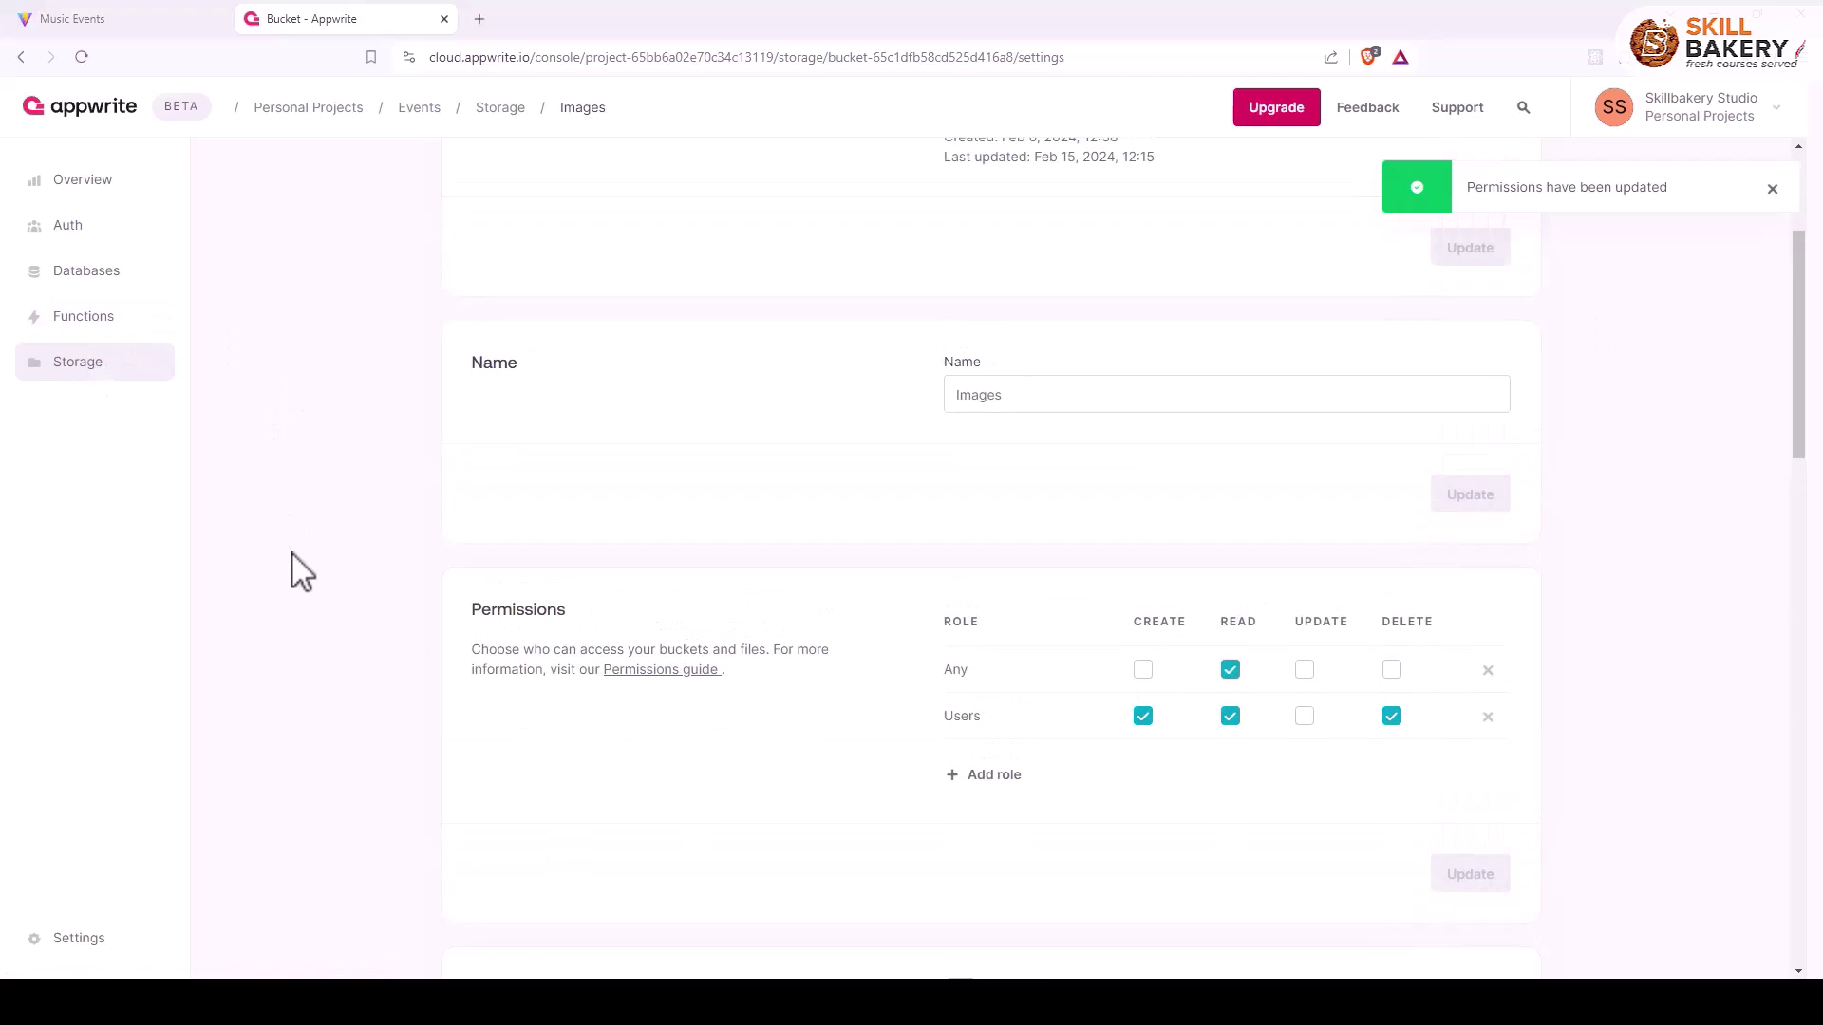
left_click(90, 276)
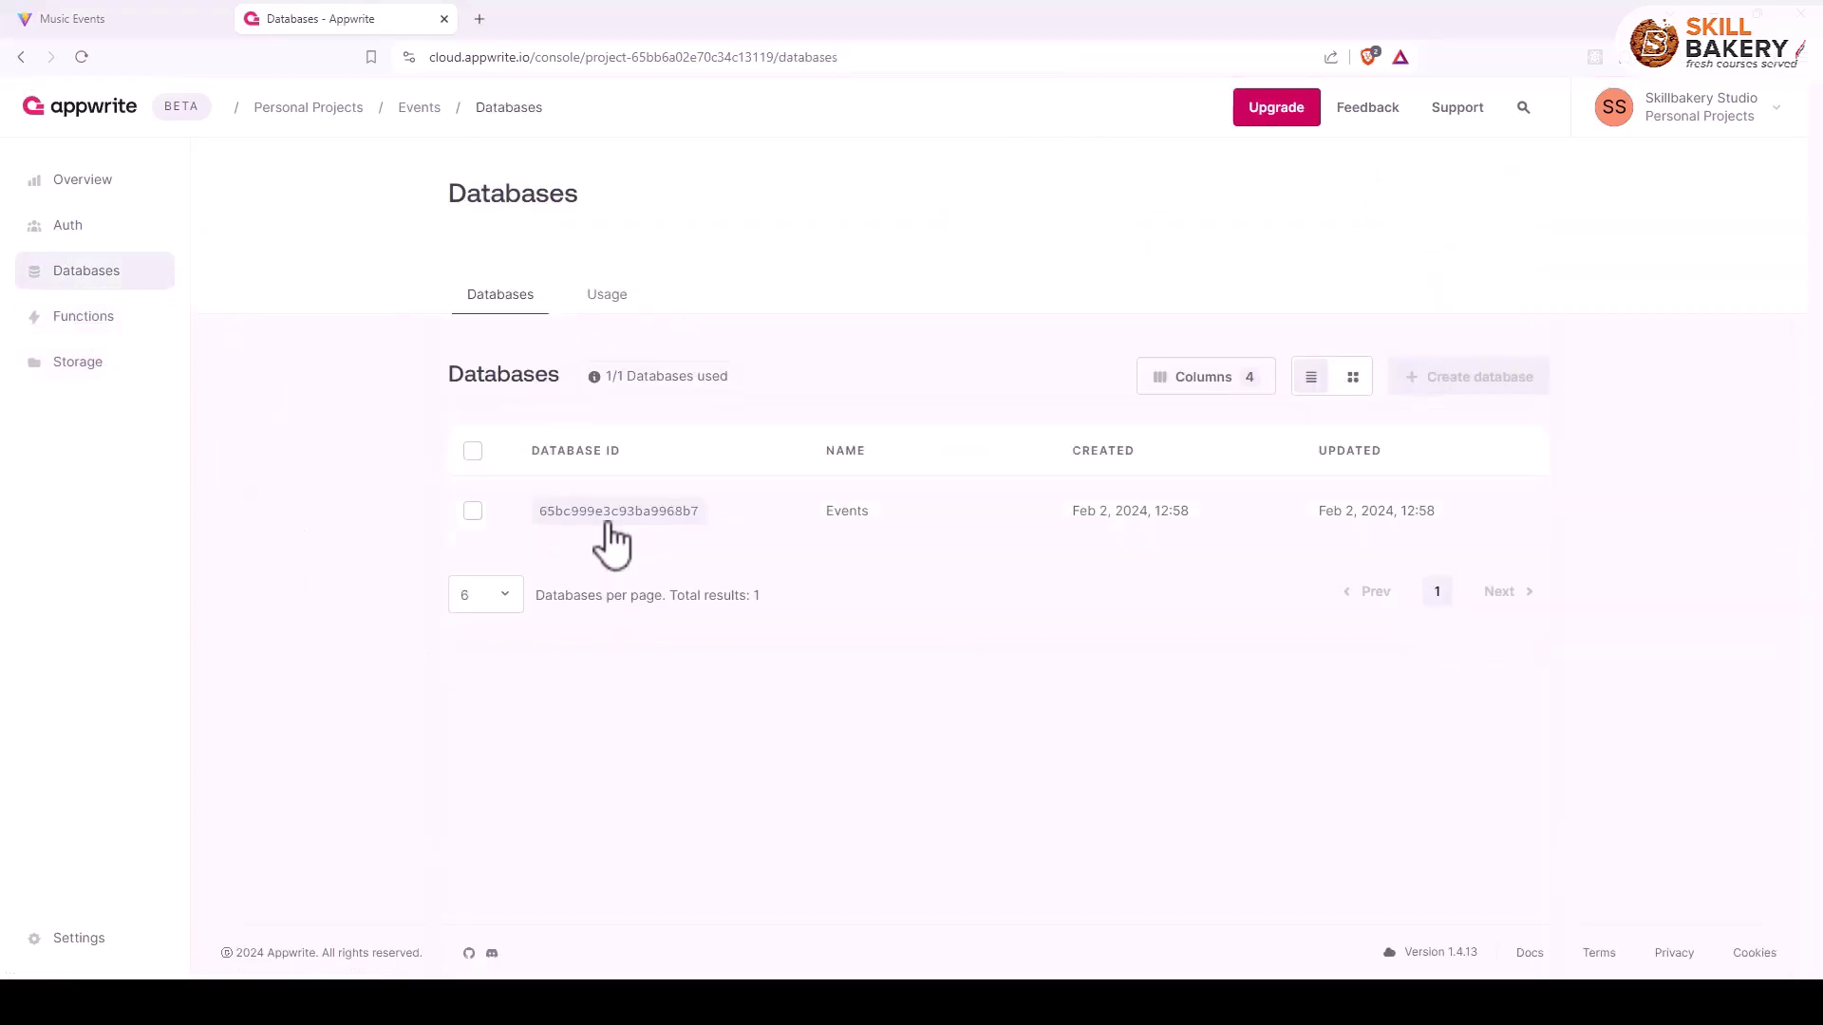
left_click(806, 529)
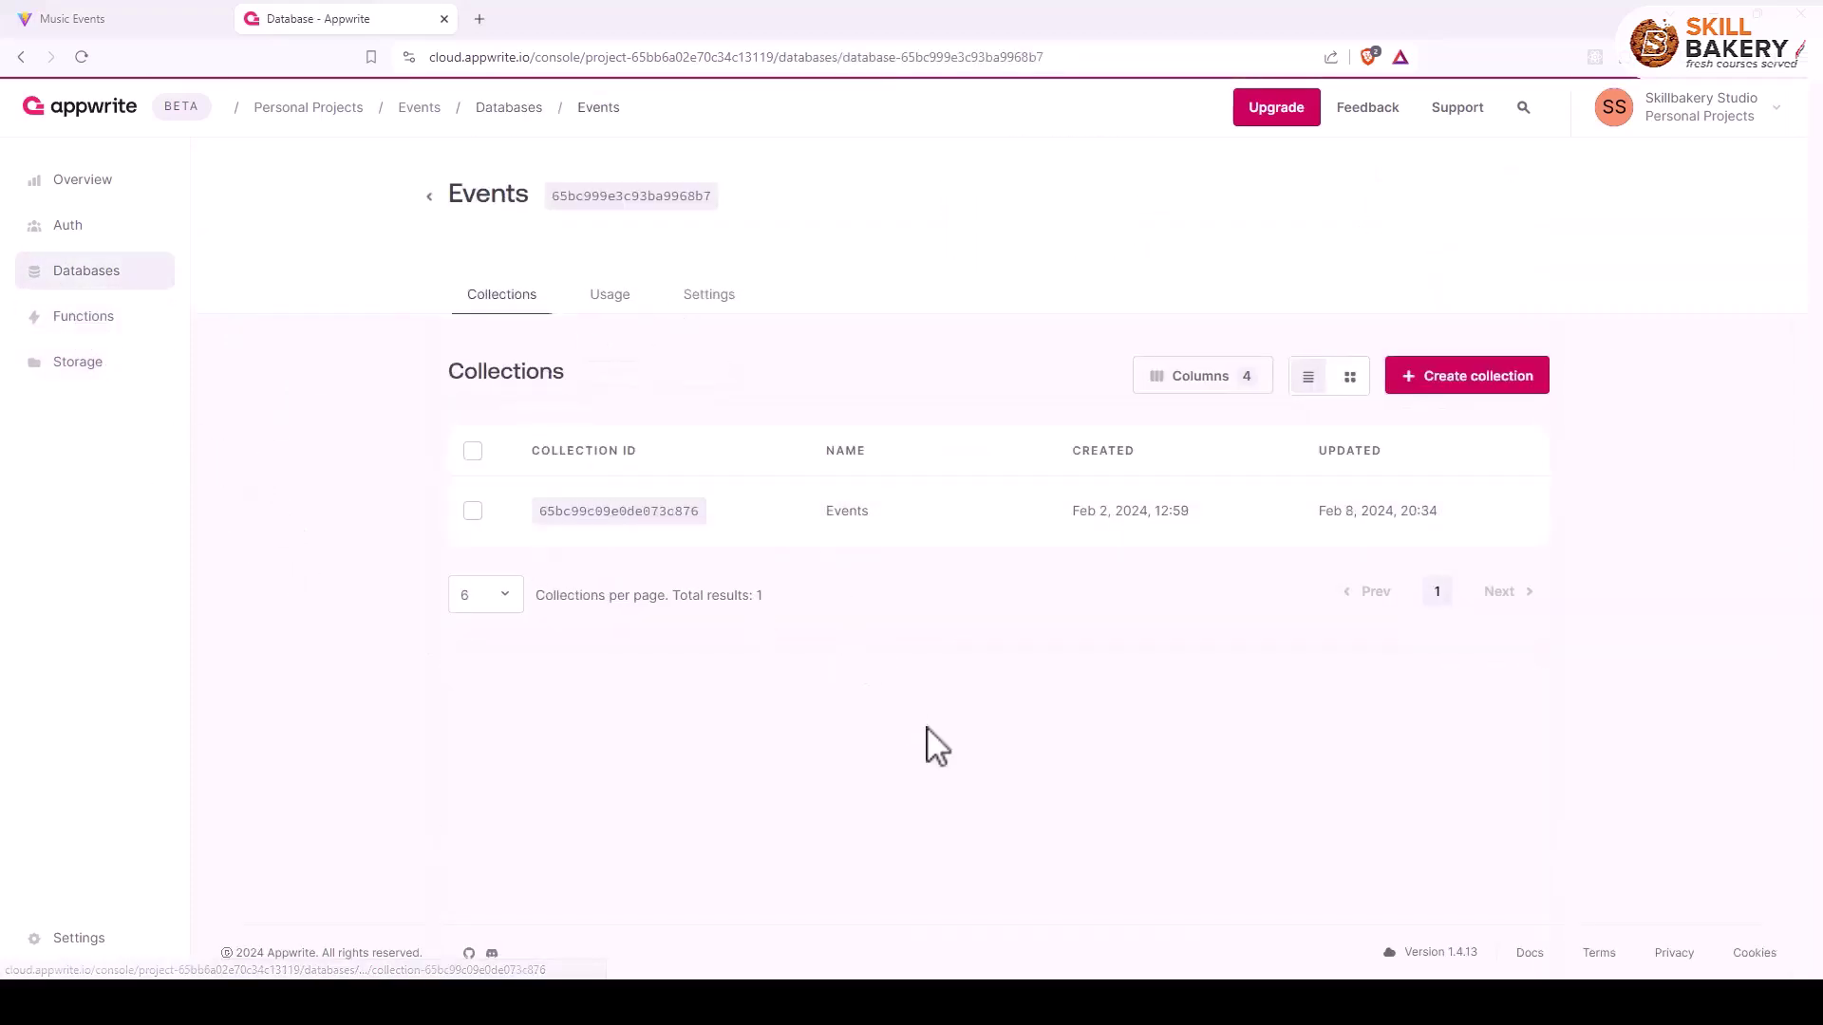
left_click(927, 520)
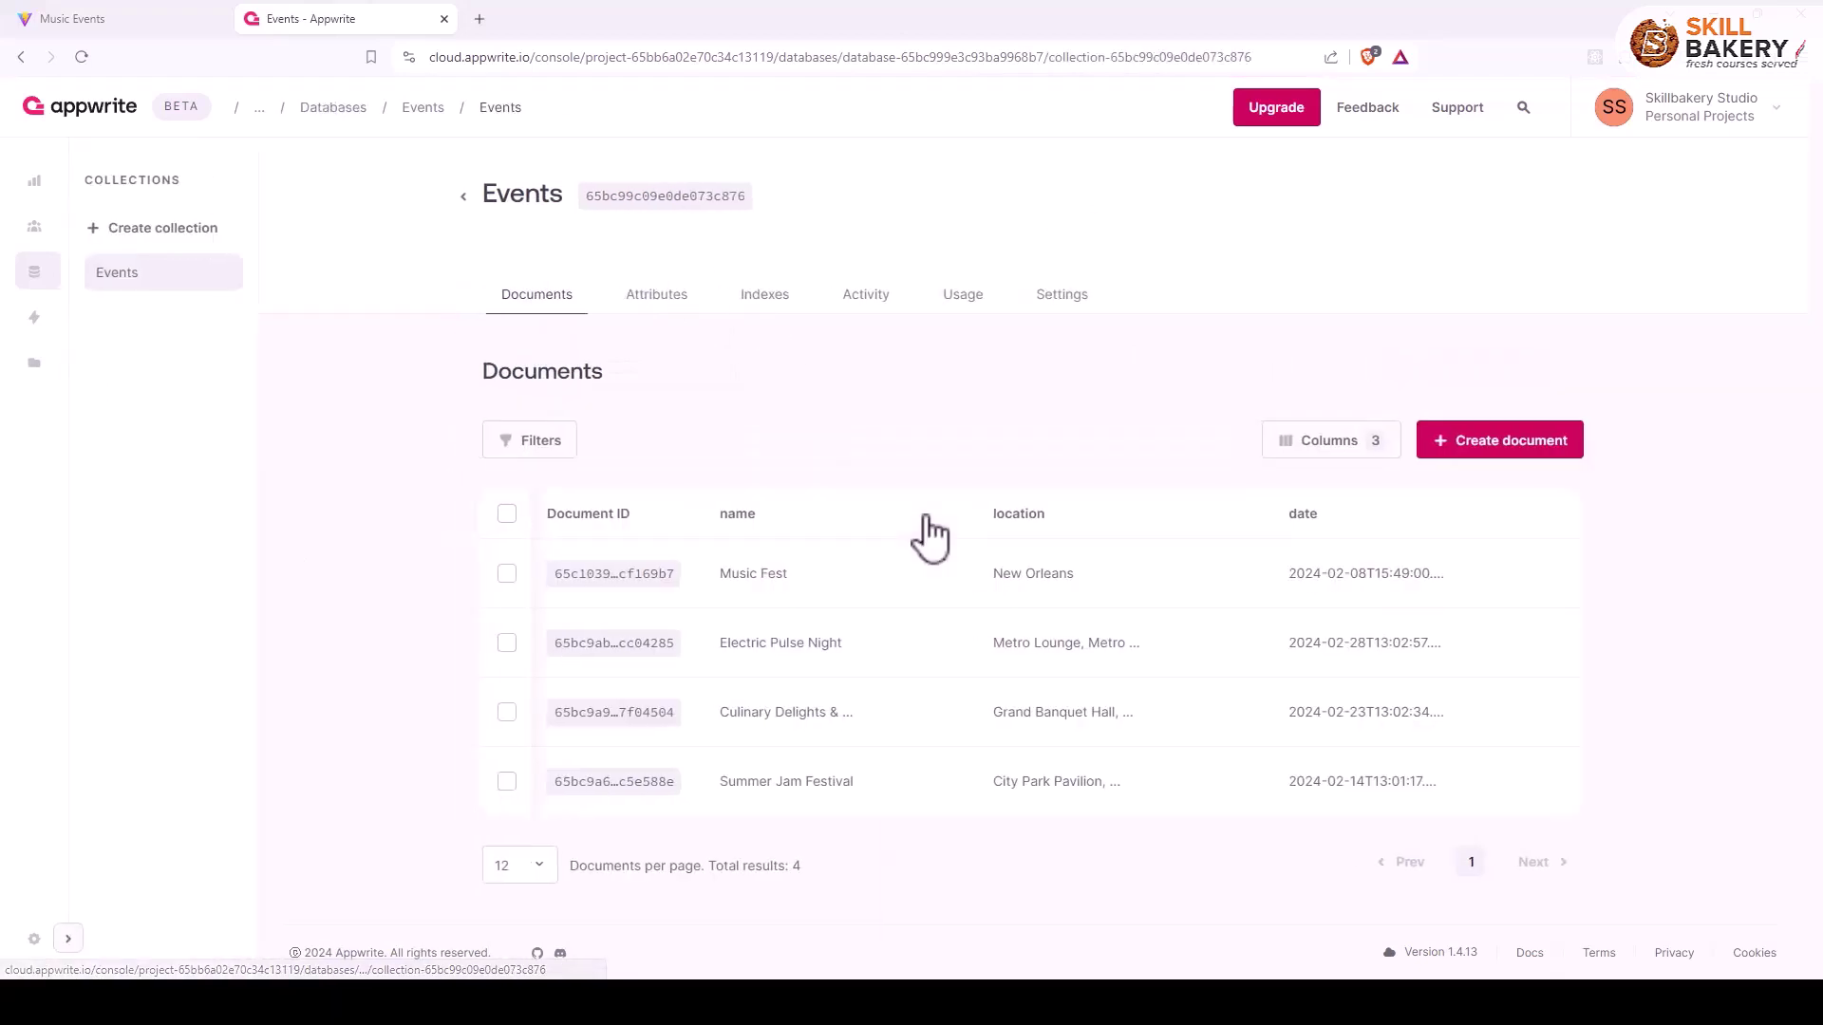
left_click(1064, 298)
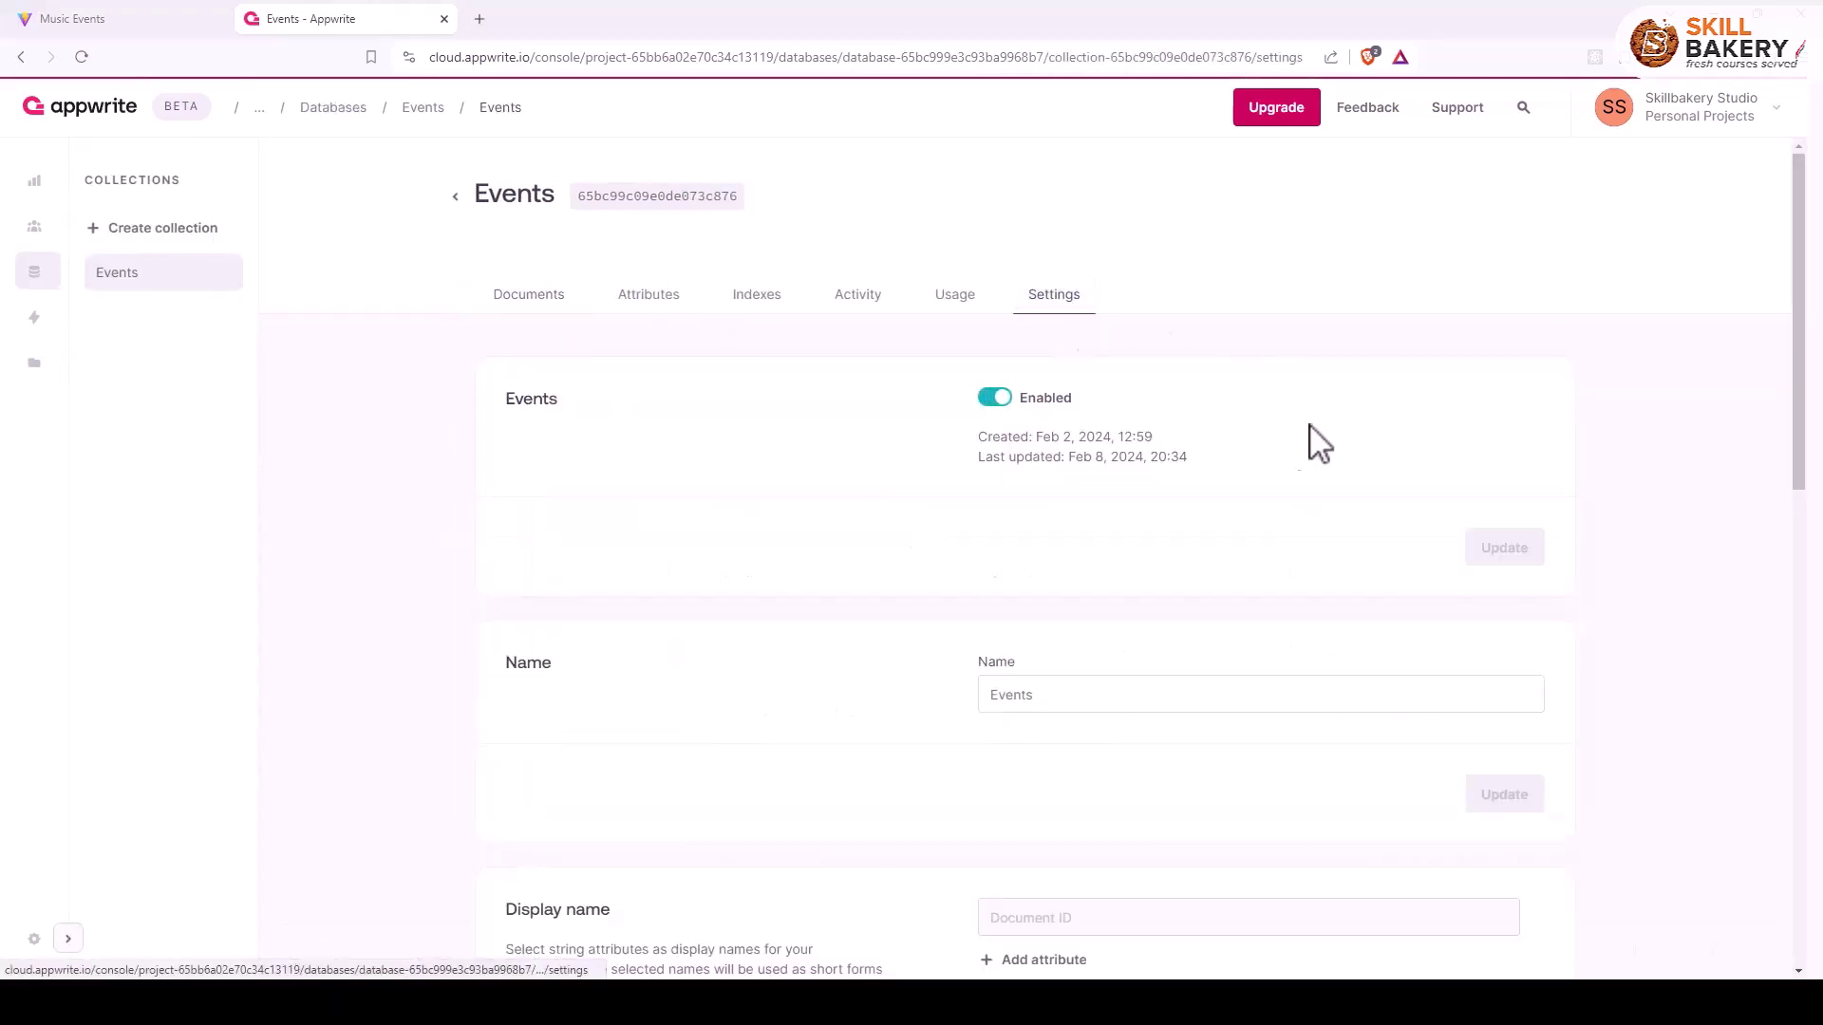
scroll(744, 623, "down", 7)
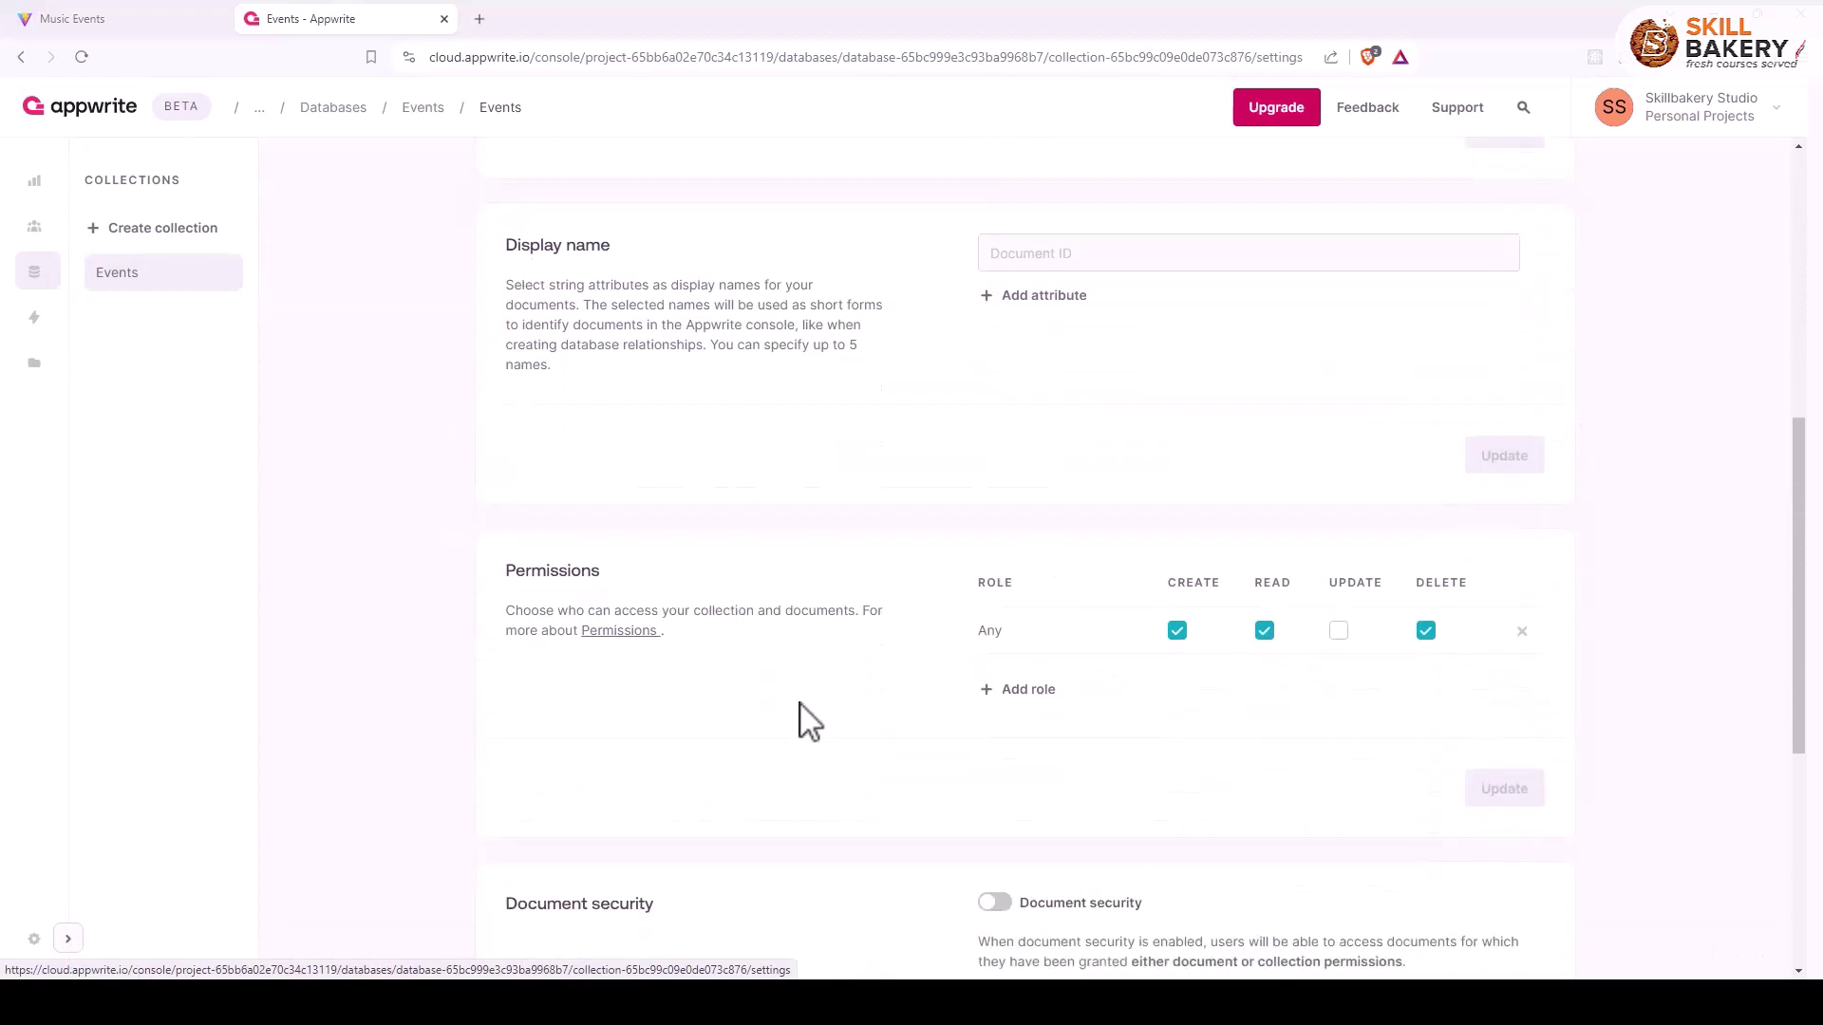
Add the All users role to the Events collection with Create, Read and Delete, restrict Any to Read, and save the permissions.
left_click(1008, 693)
left_click(978, 435)
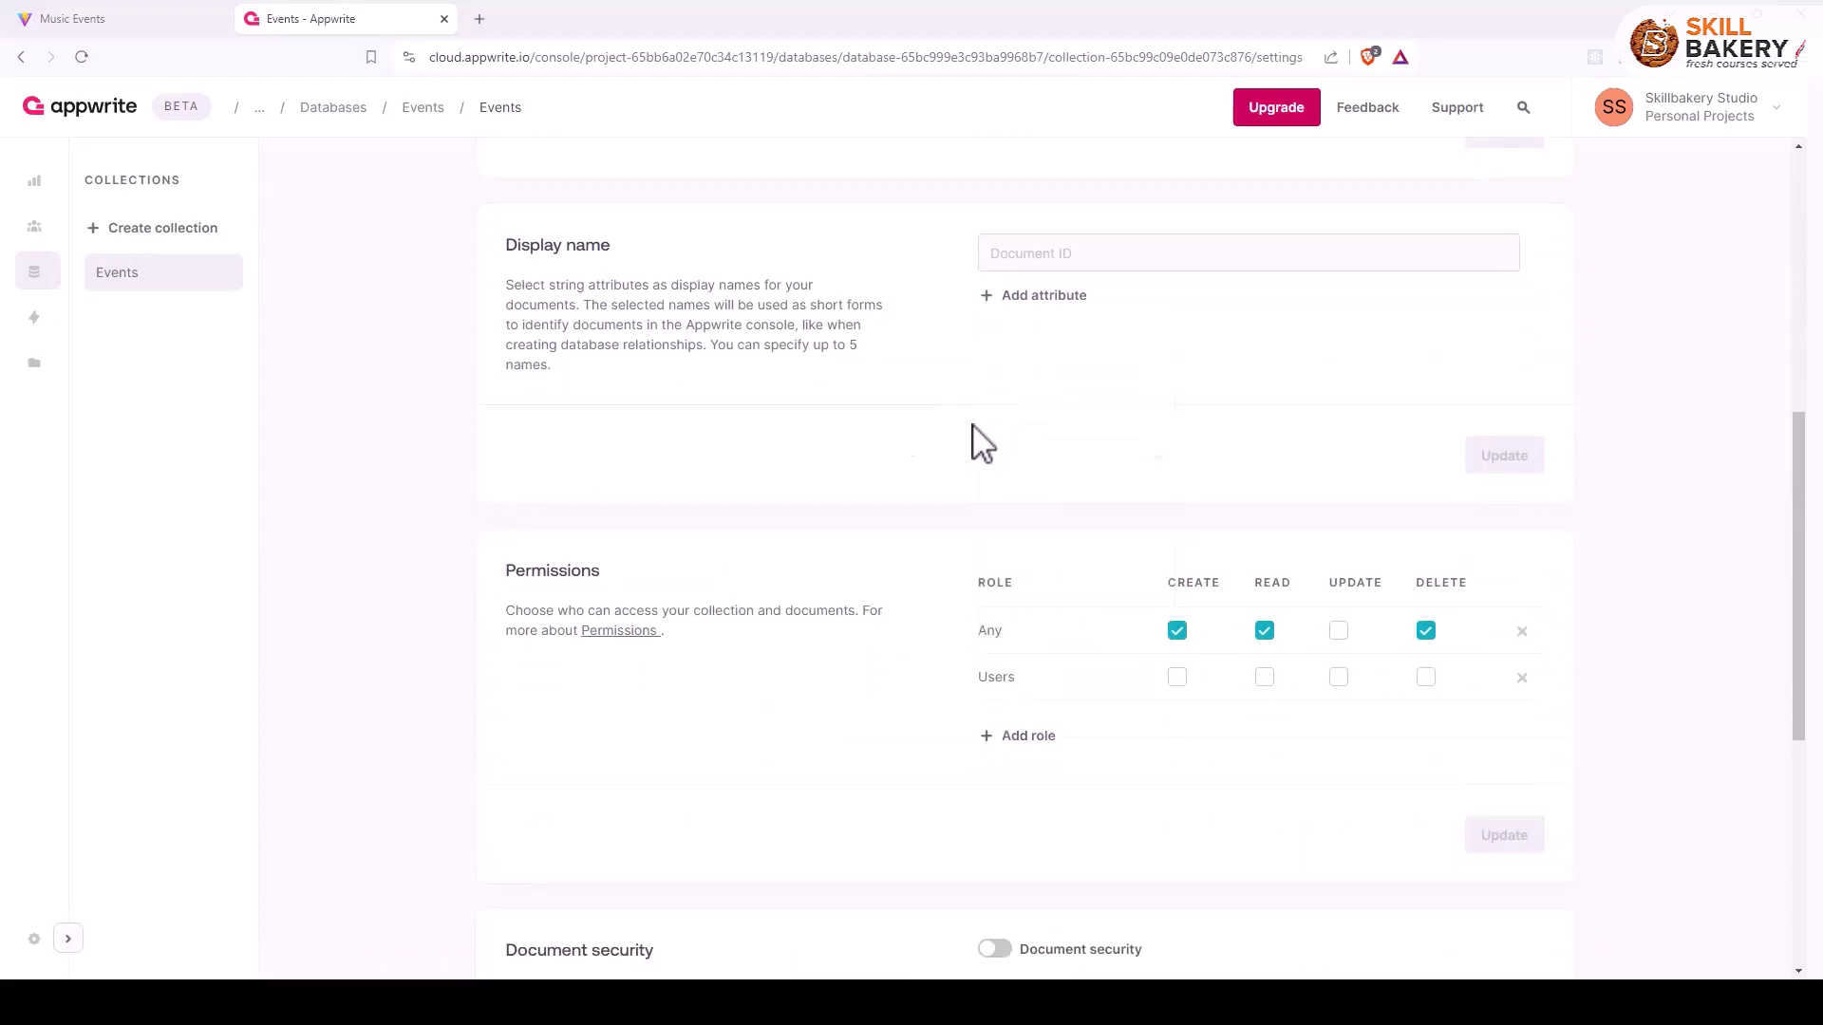
left_click(1177, 677)
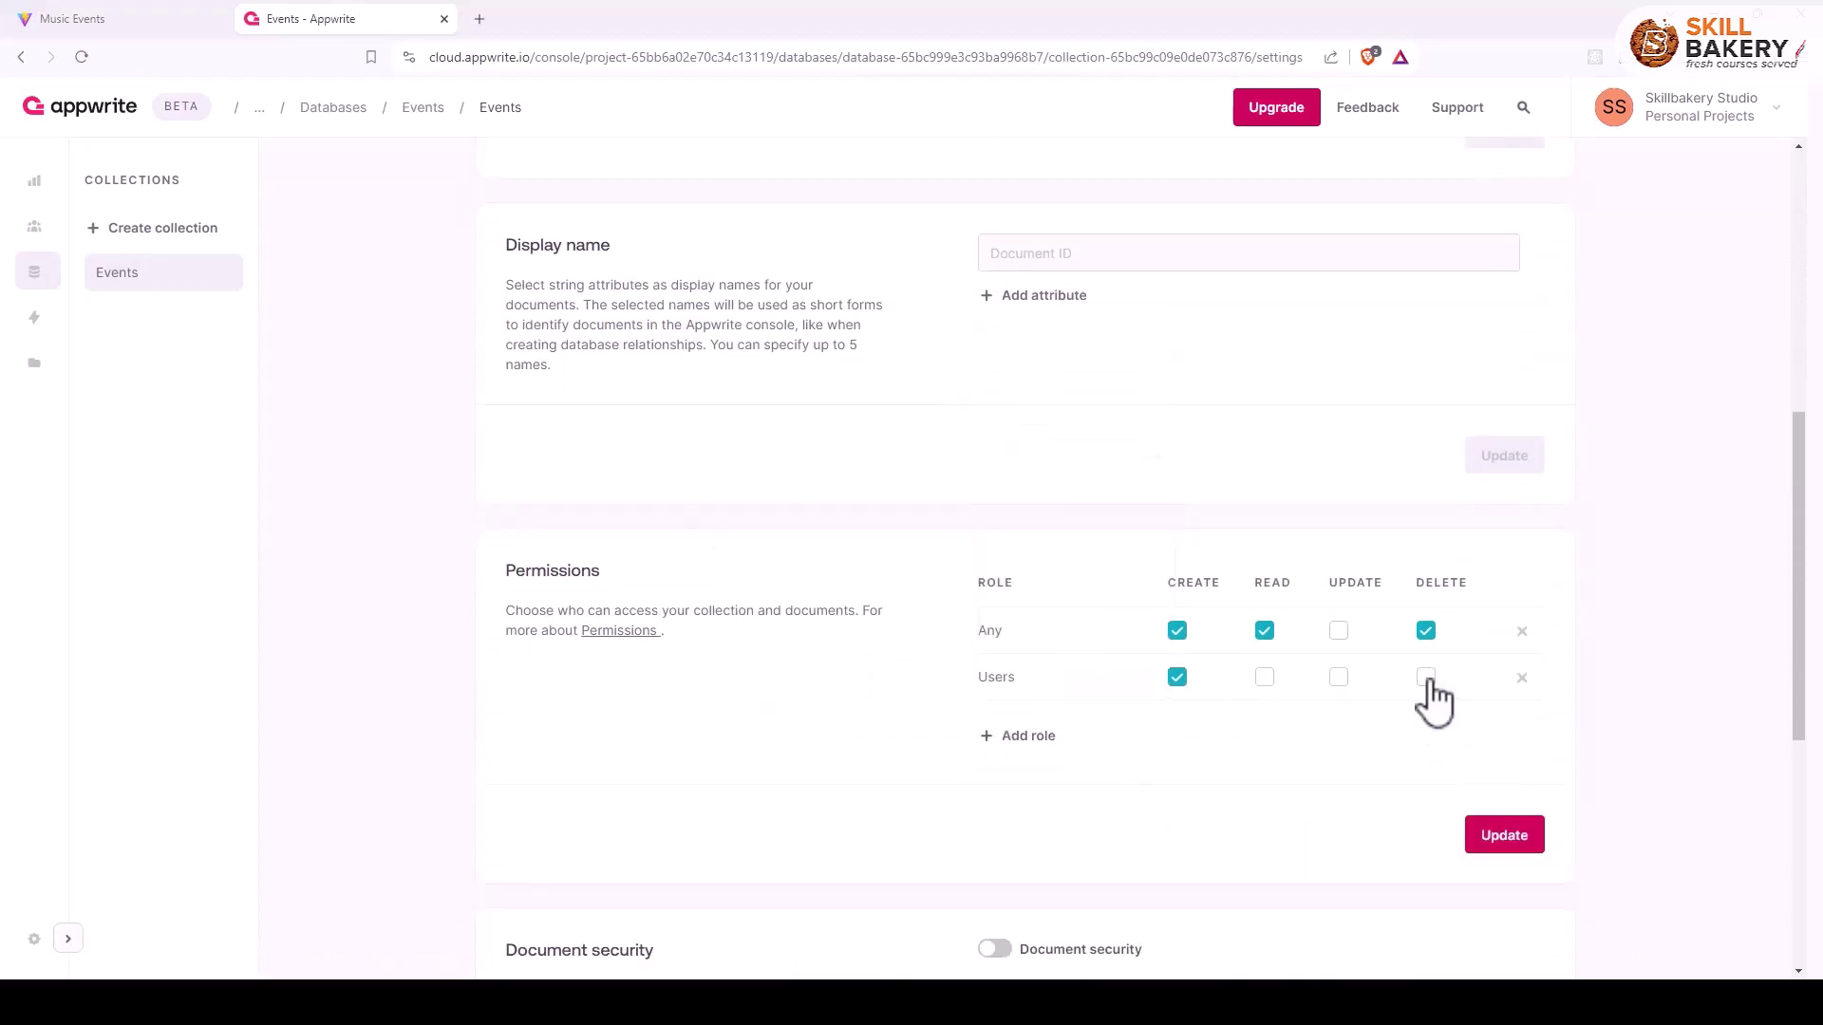
left_click(1426, 678)
left_click(1265, 677)
left_click(1178, 631)
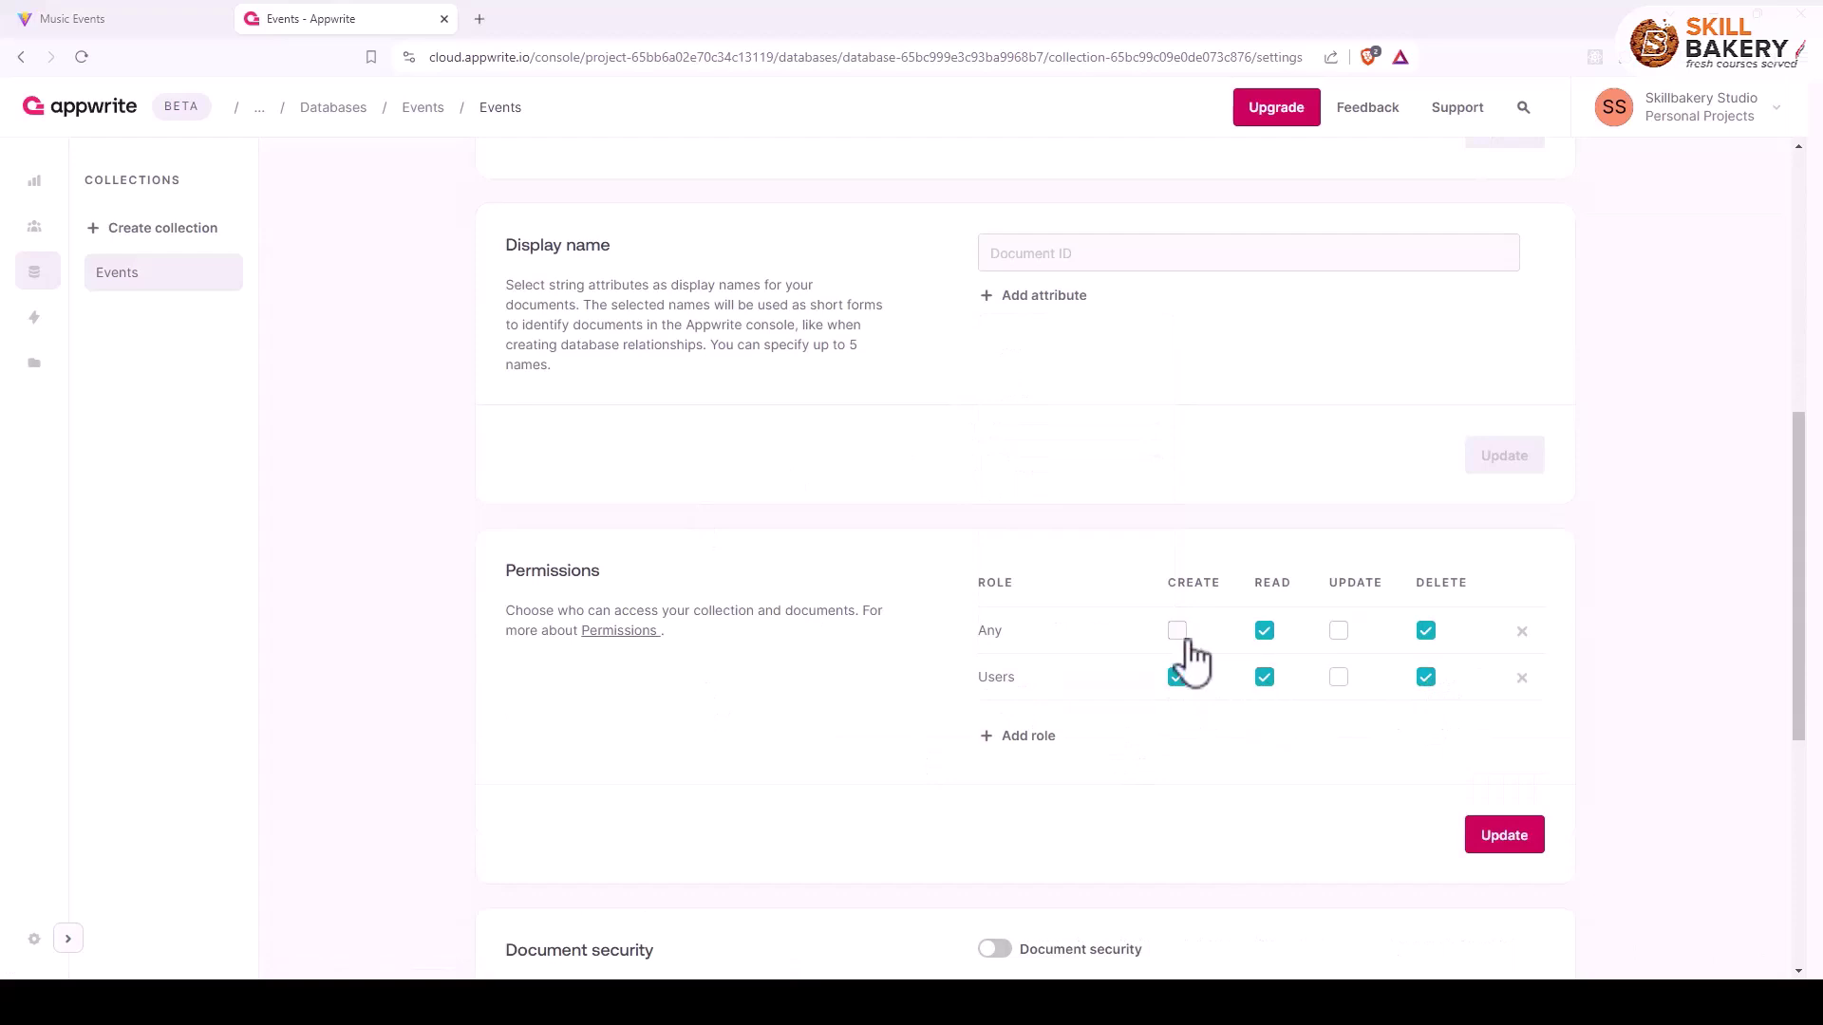
left_click(1426, 632)
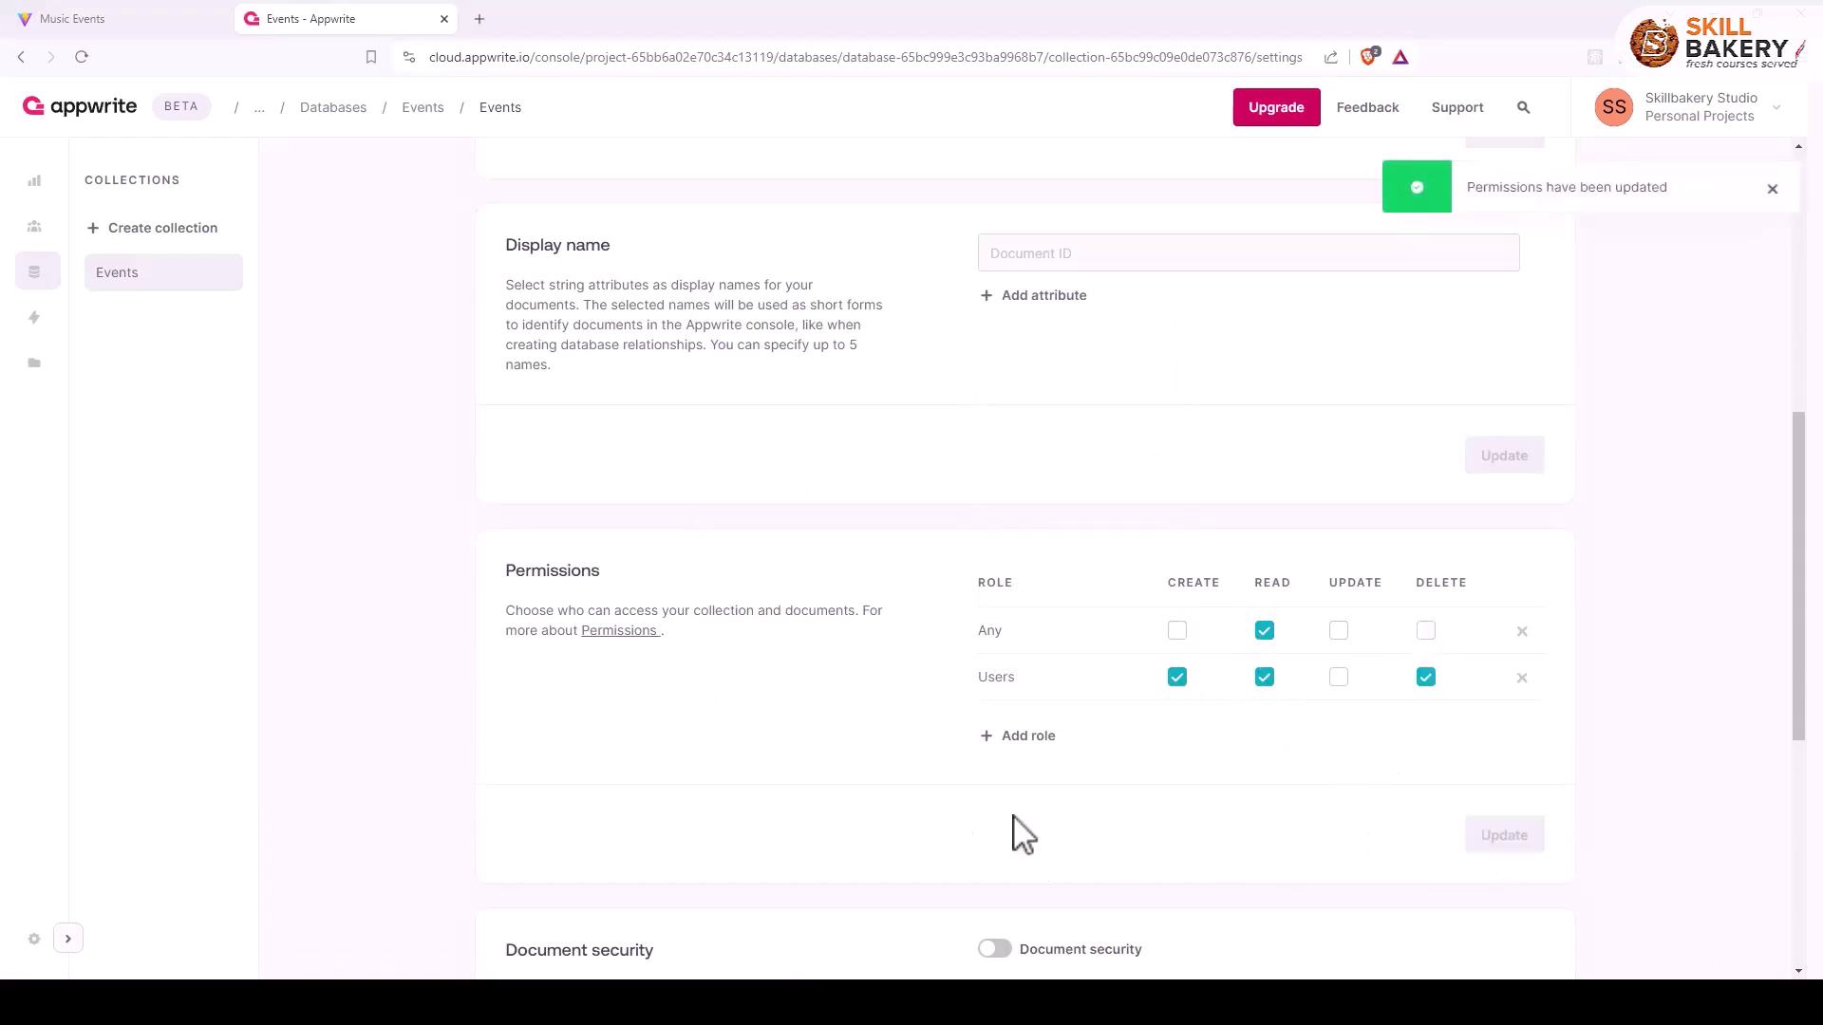
Reload the Summer Jam Festival page in the Music Events app and try to delete the event while watching a cleared developer console.
key("ctrl+shift+Tab")
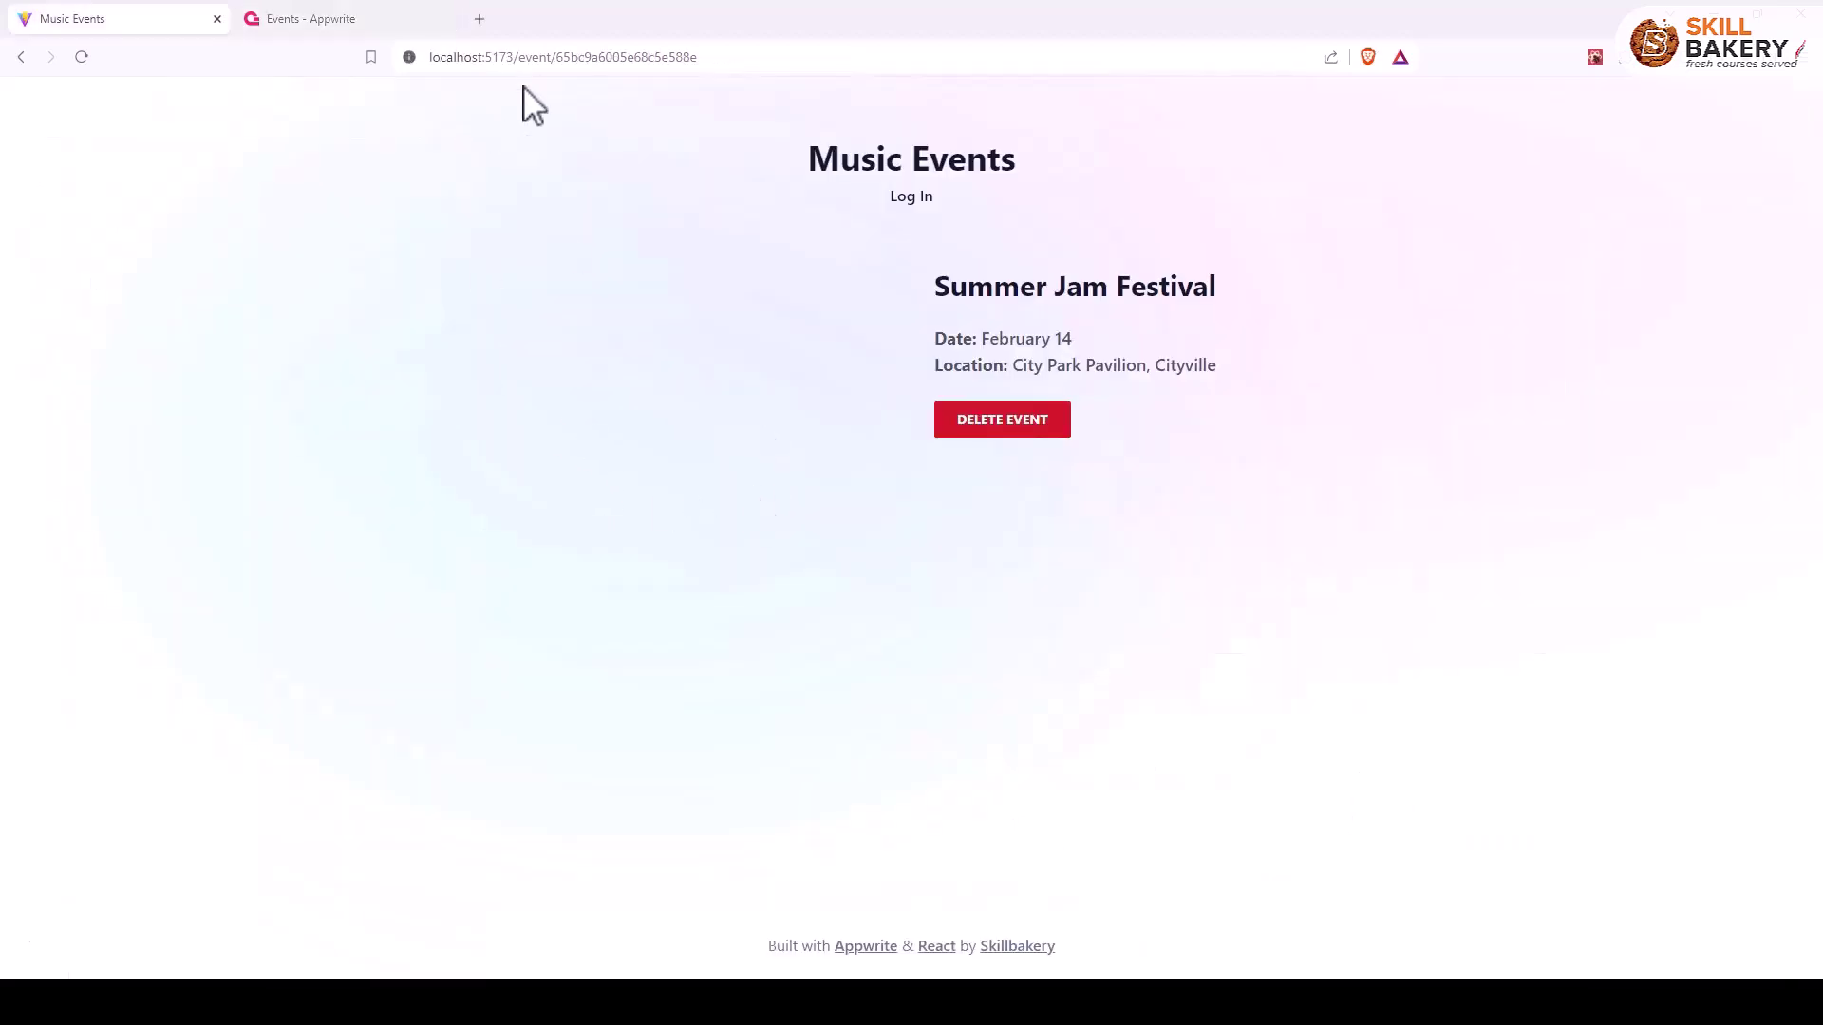
key("F5")
key("F12")
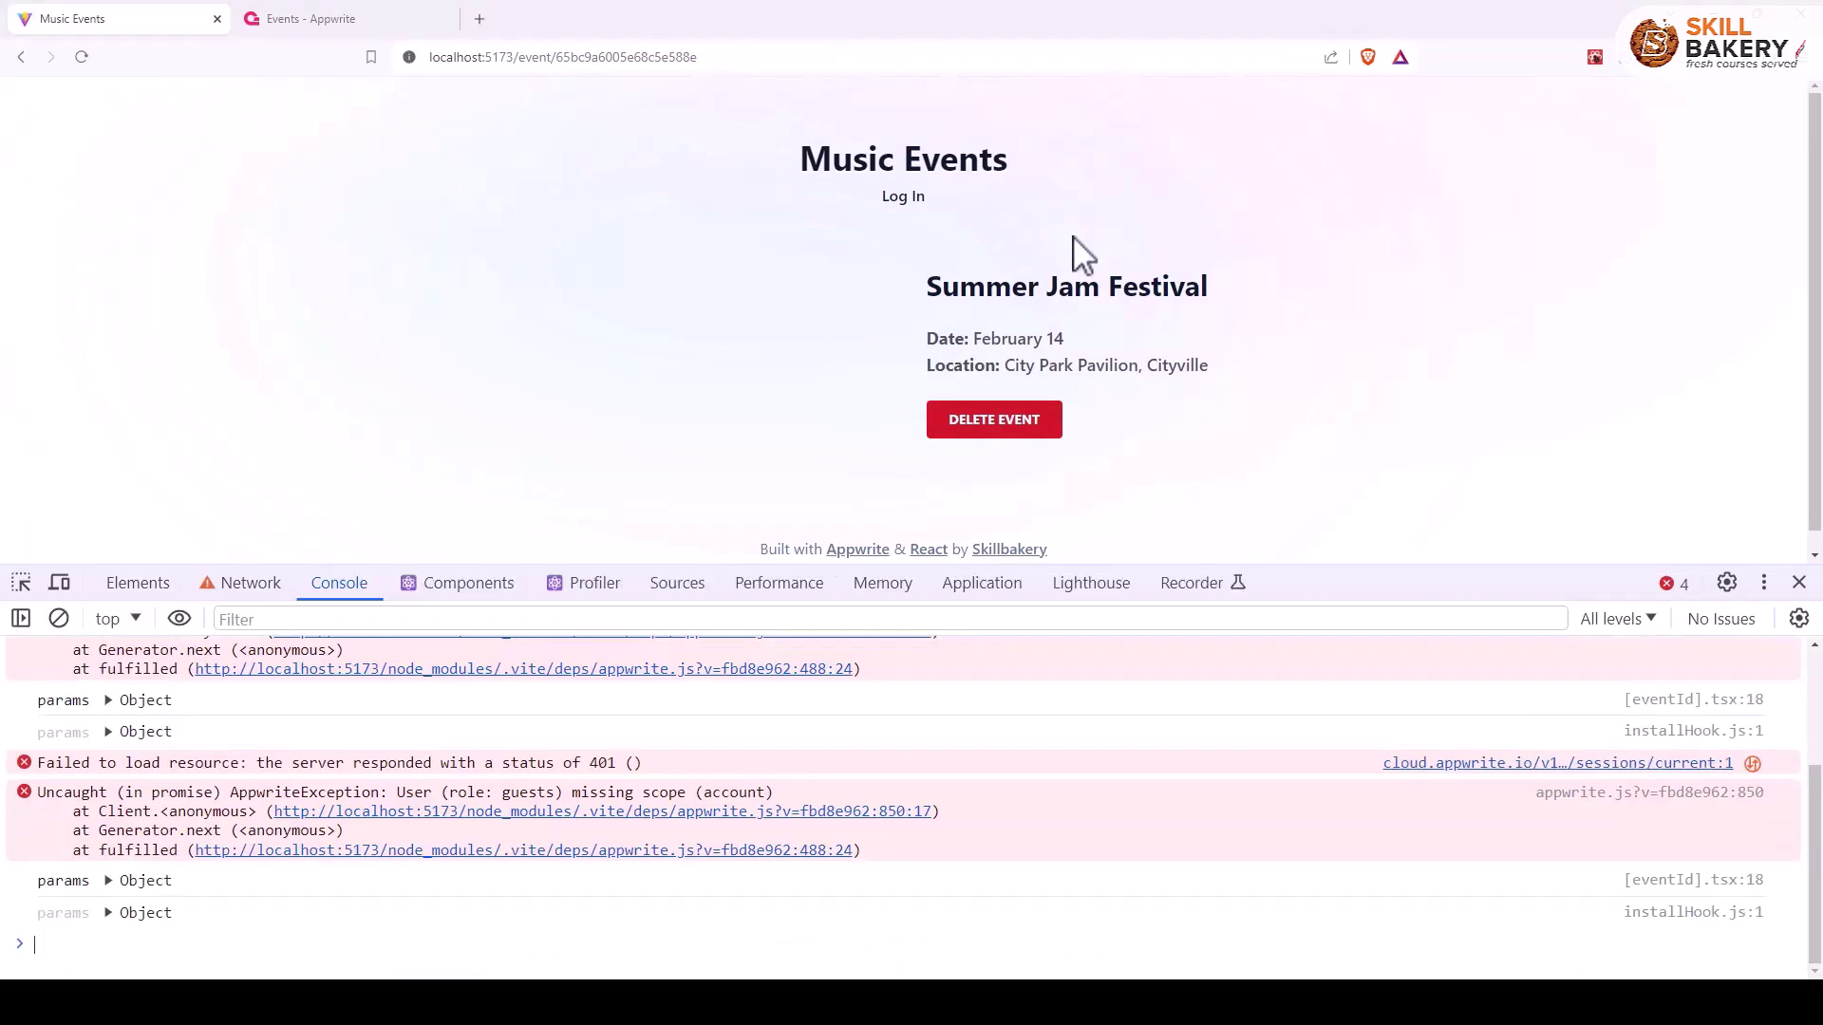
left_click(63, 628)
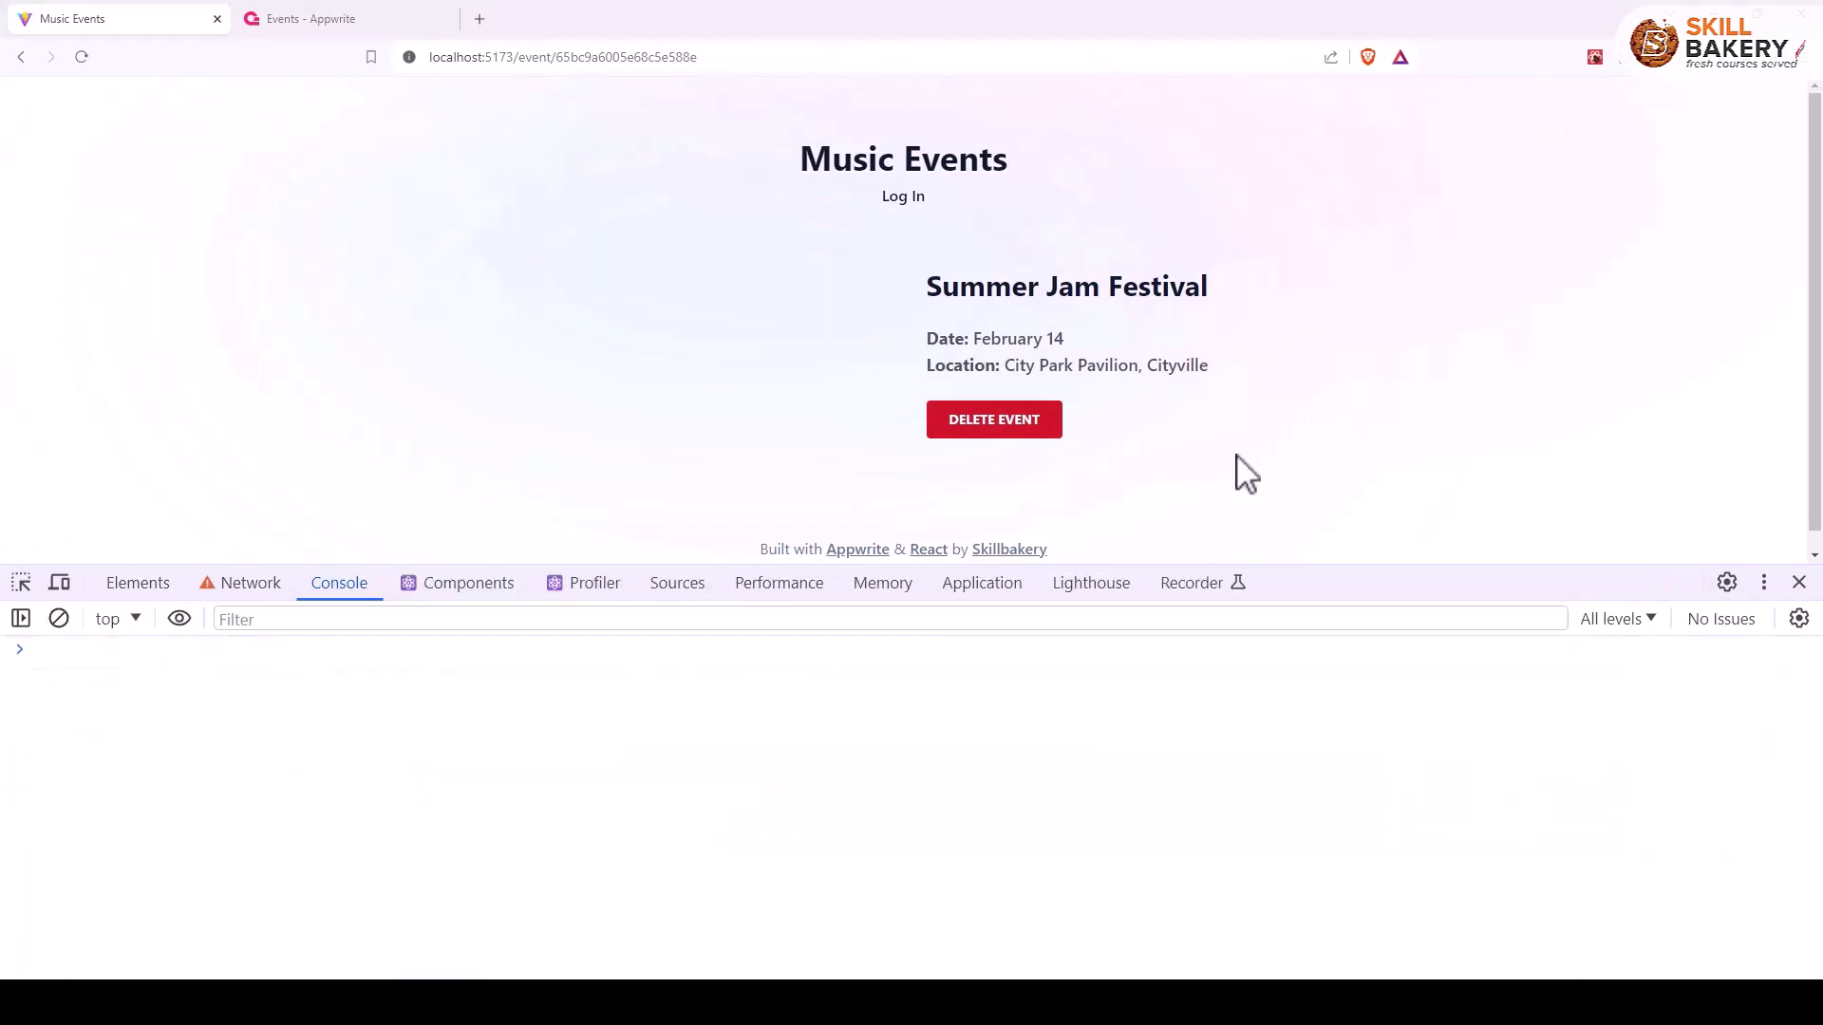
left_click(1026, 427)
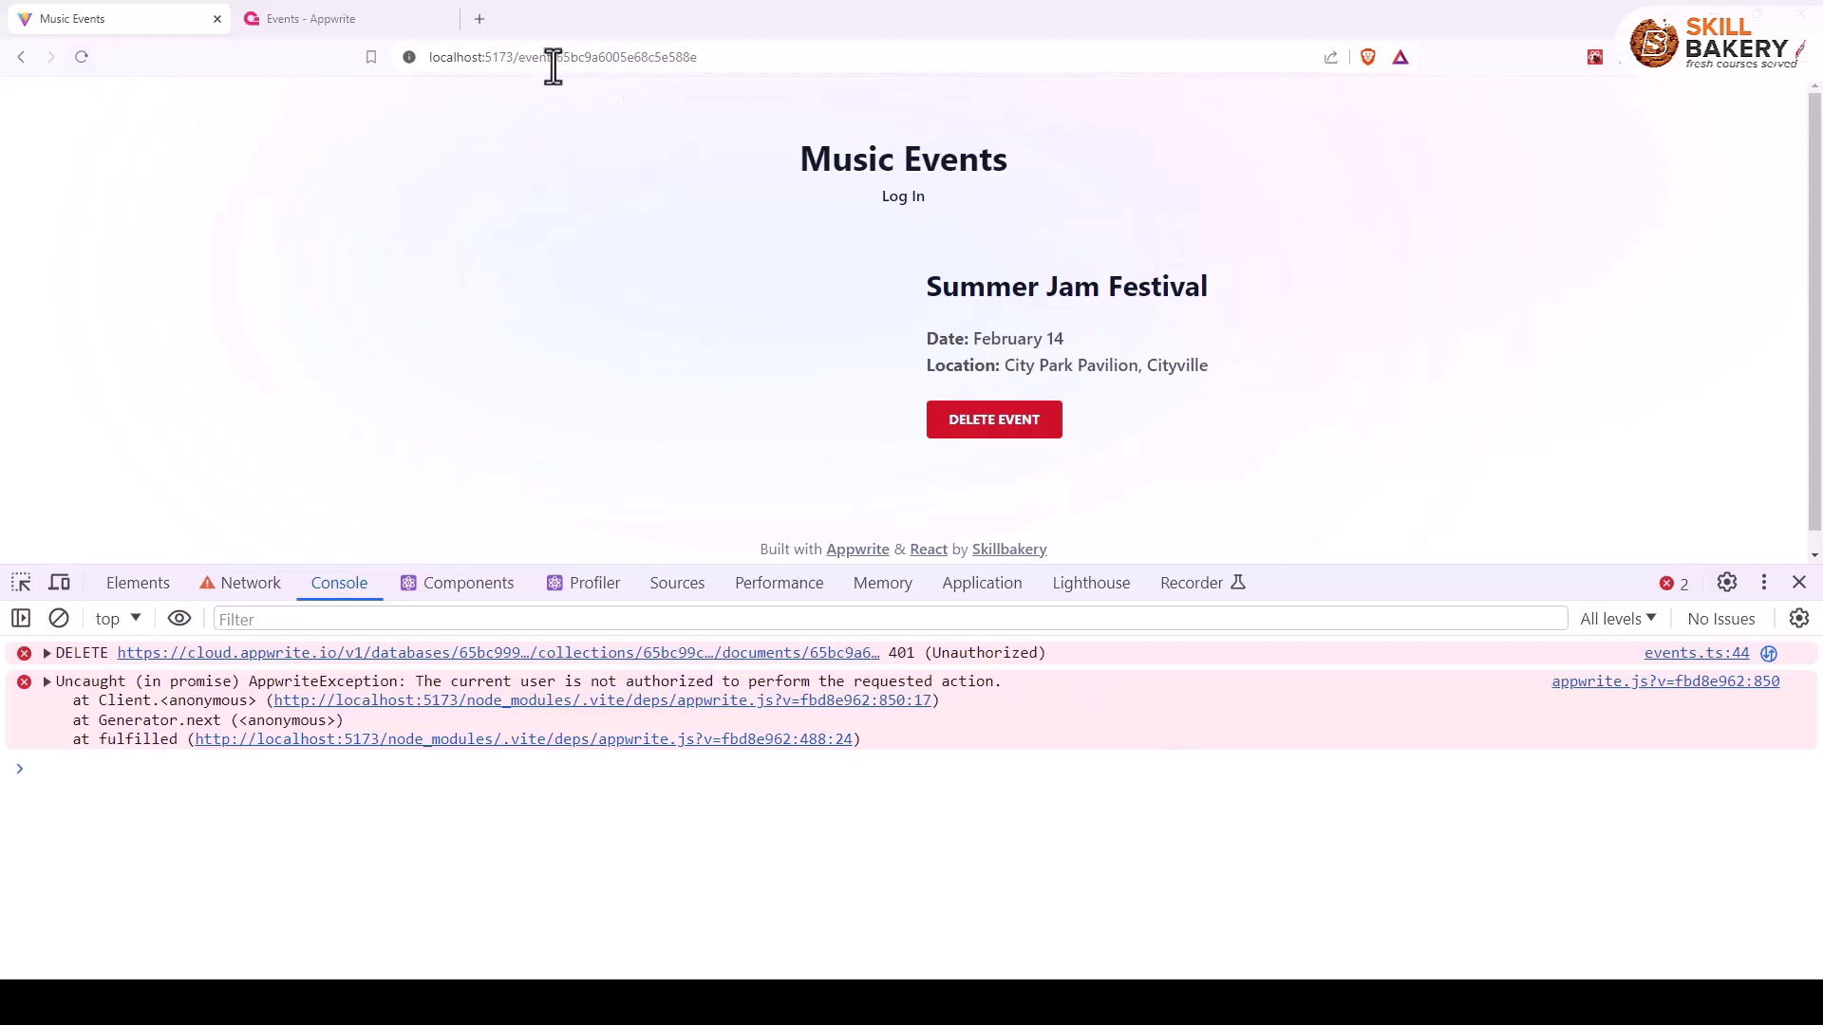
Return to the Music Events home page at localhost:5173 and close the developer tools.
left_click_drag(512, 62, 842, 57)
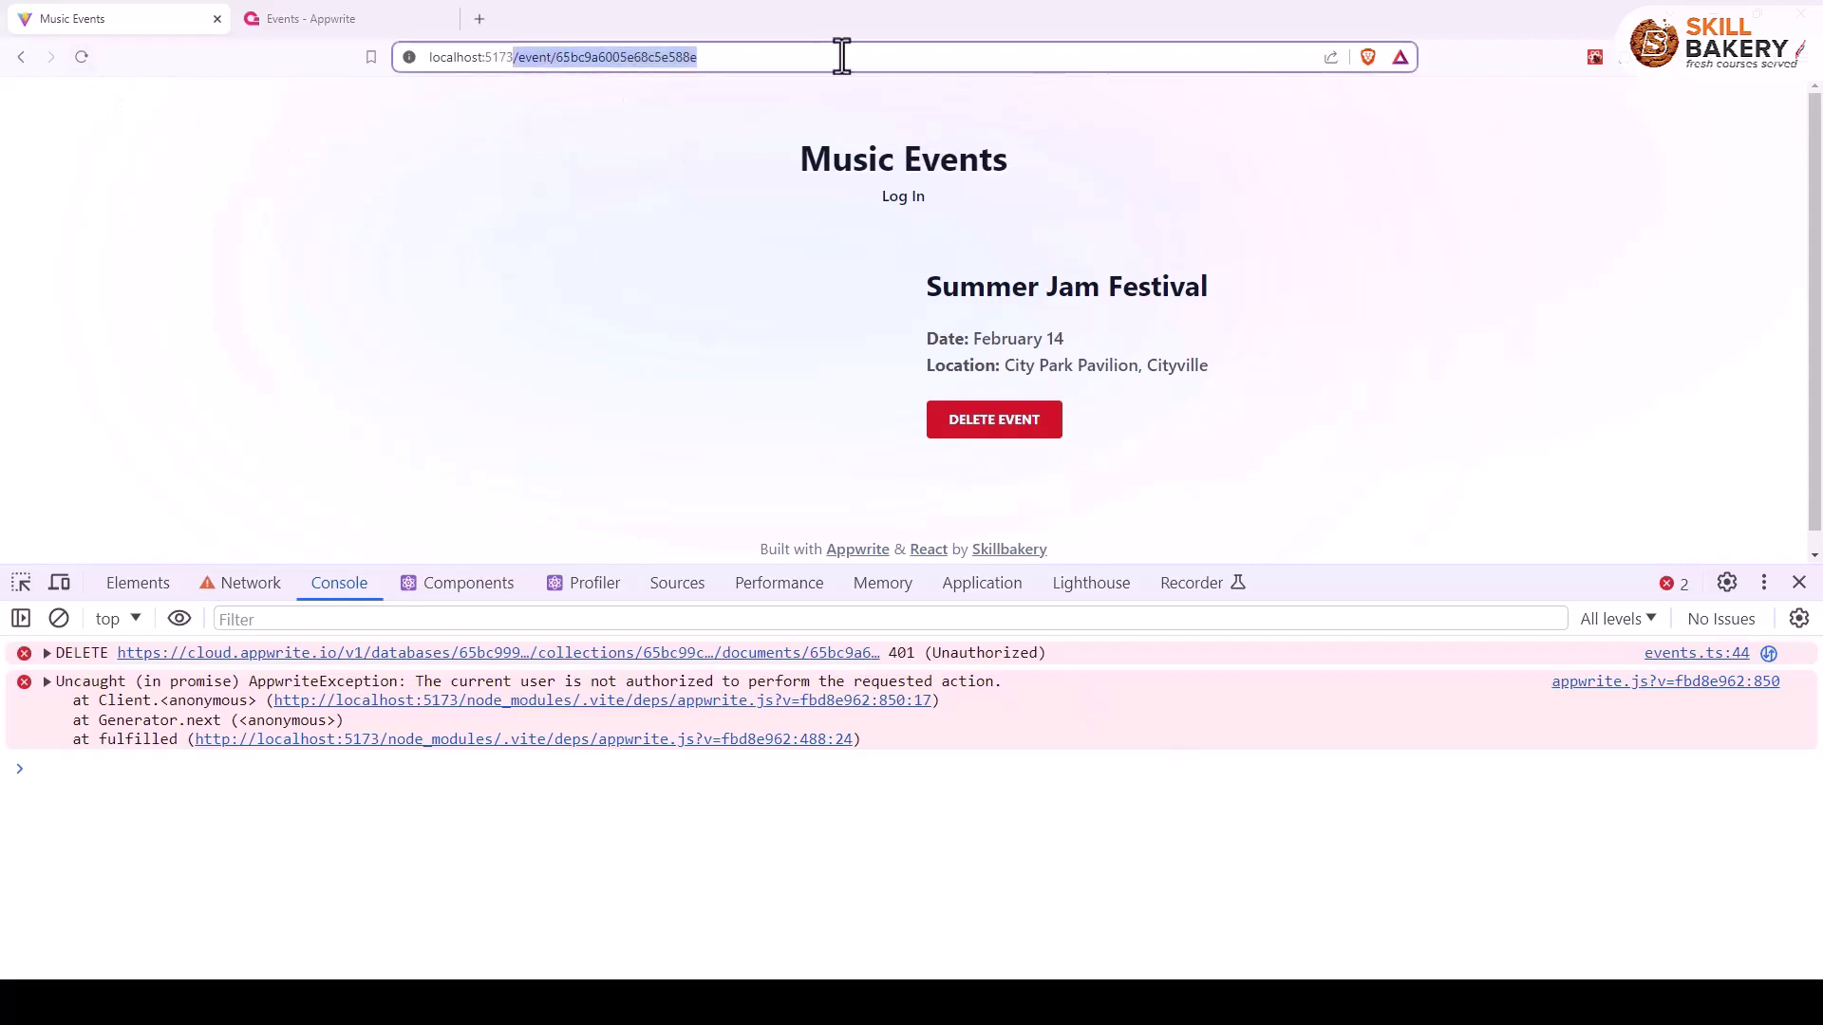
key("BackSpace")
key("Return")
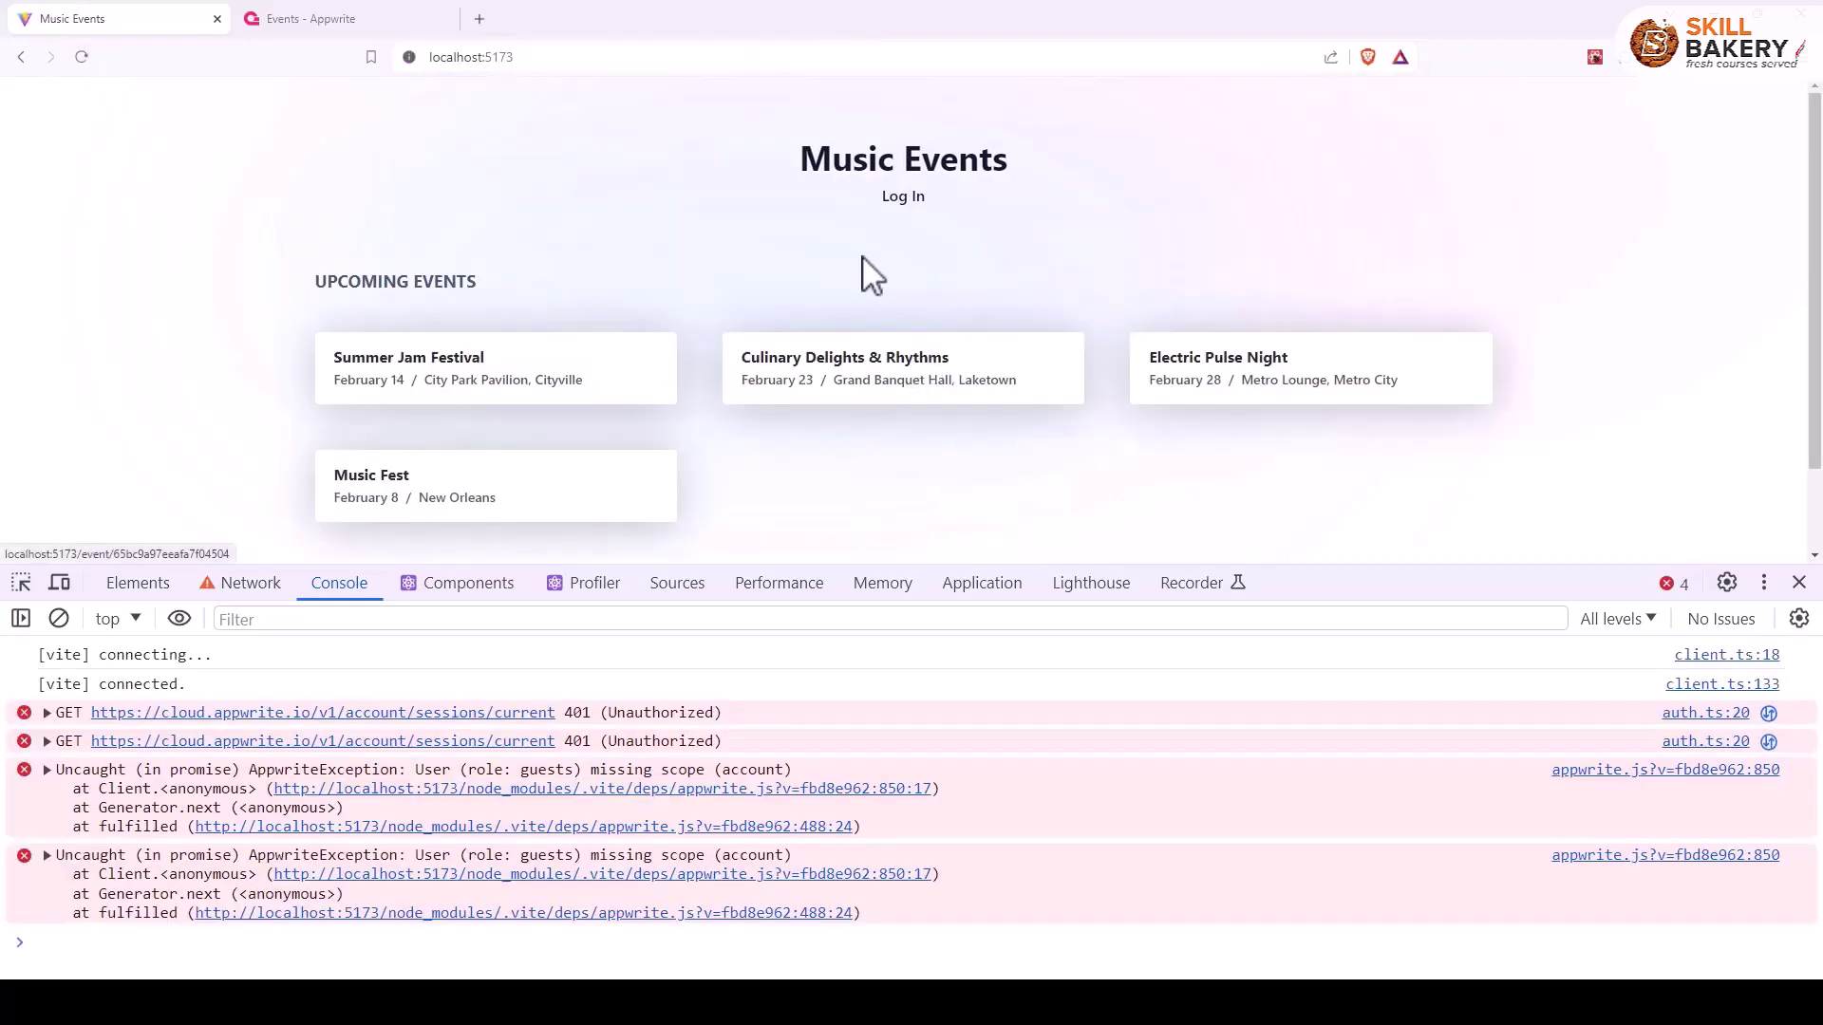
left_click(1799, 583)
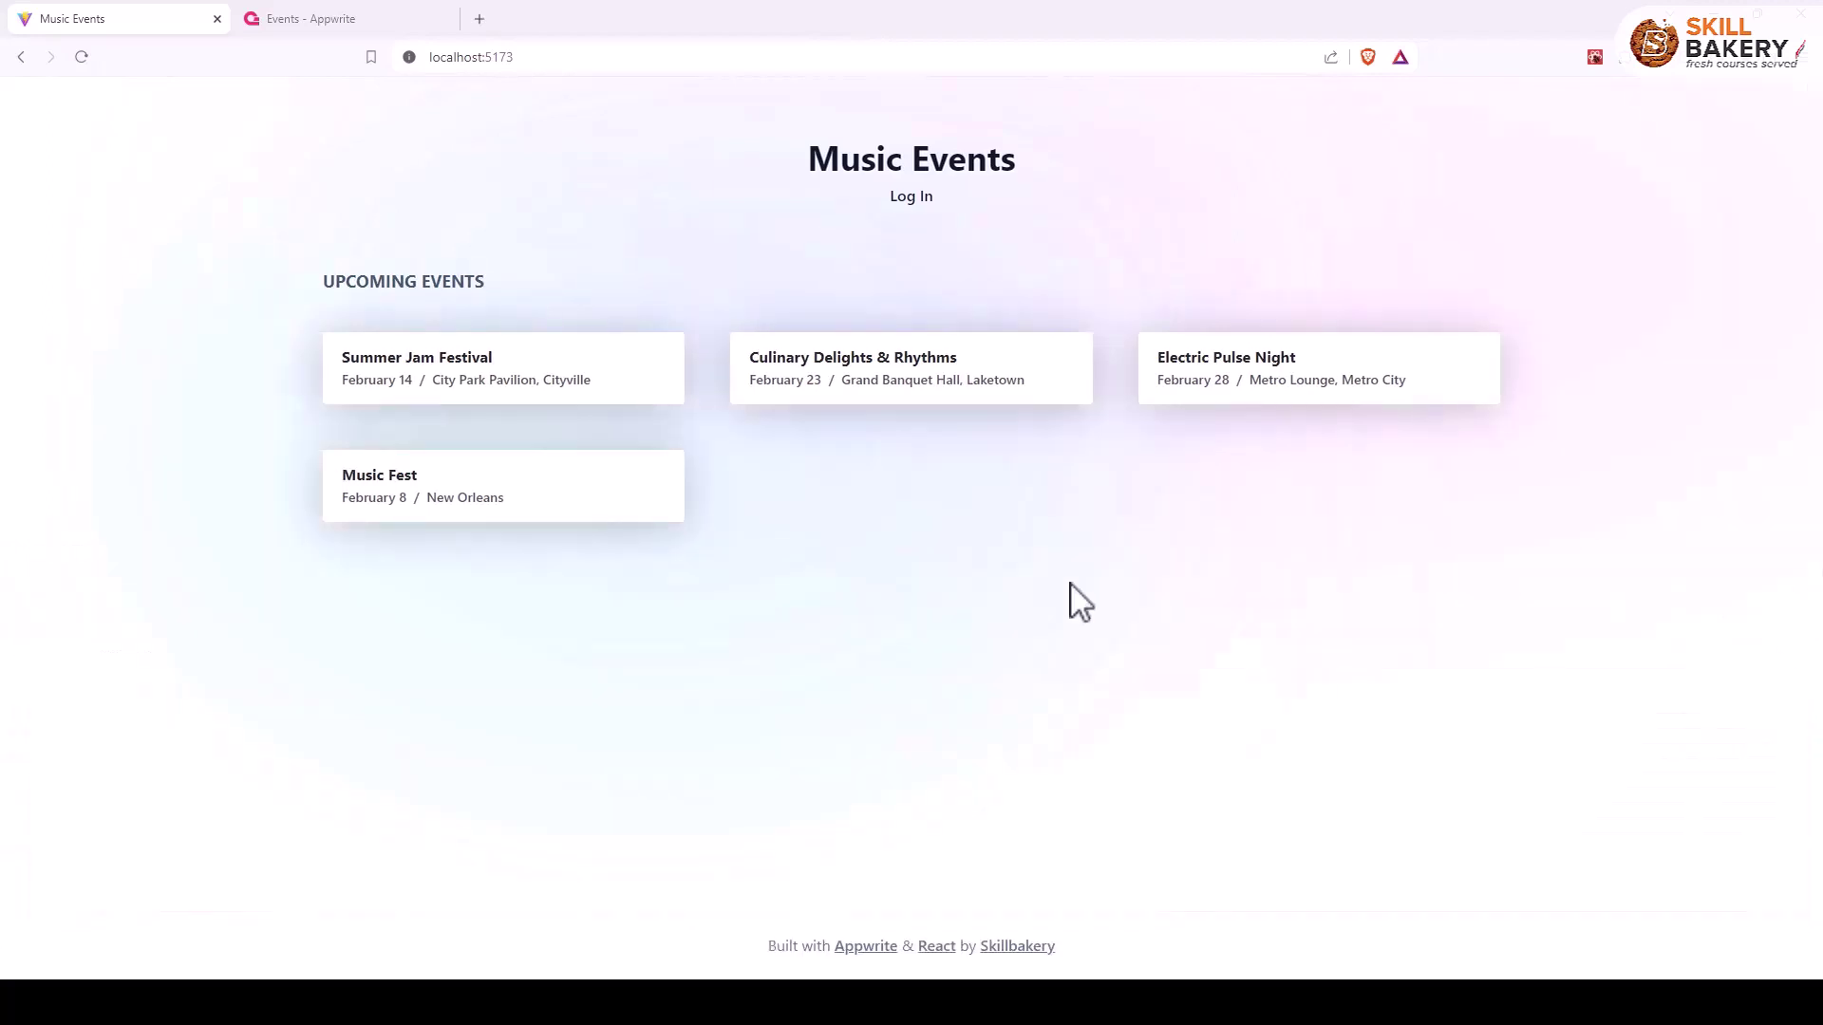
Open the new event form at localhost:5173/events/new.
left_click(586, 57)
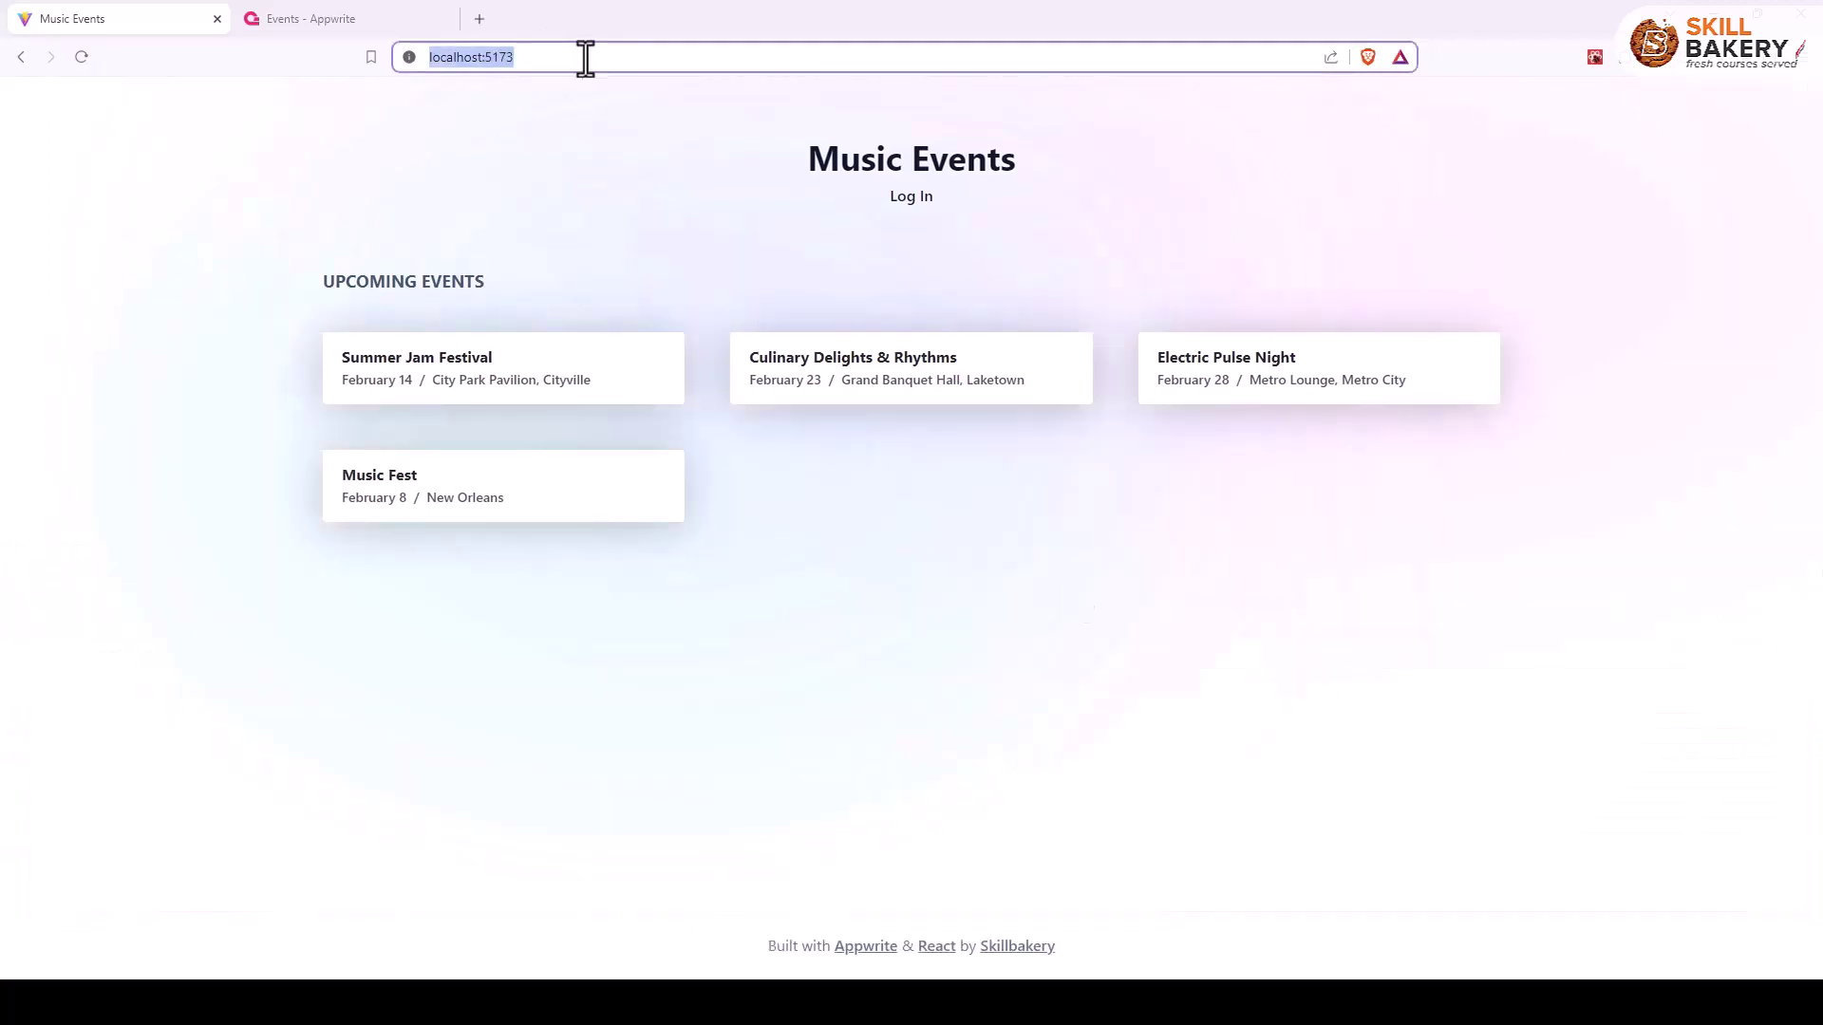
left_click(586, 57)
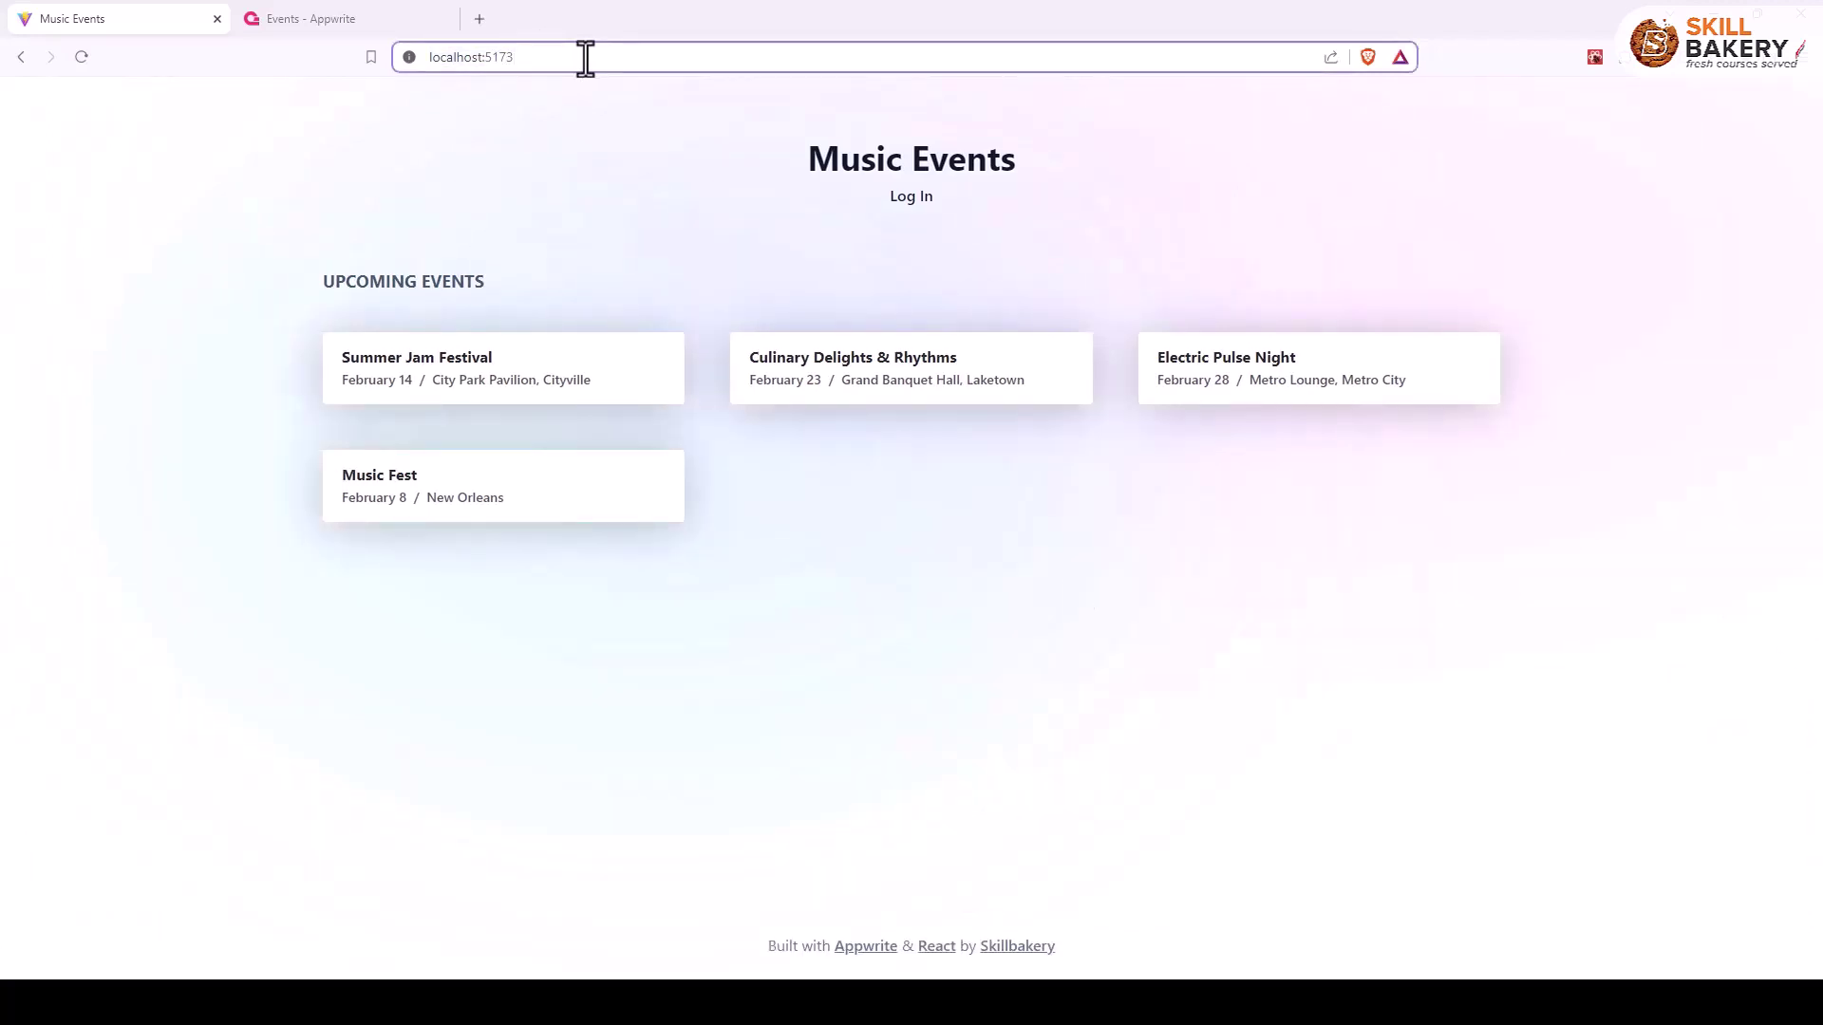
type("/events/new")
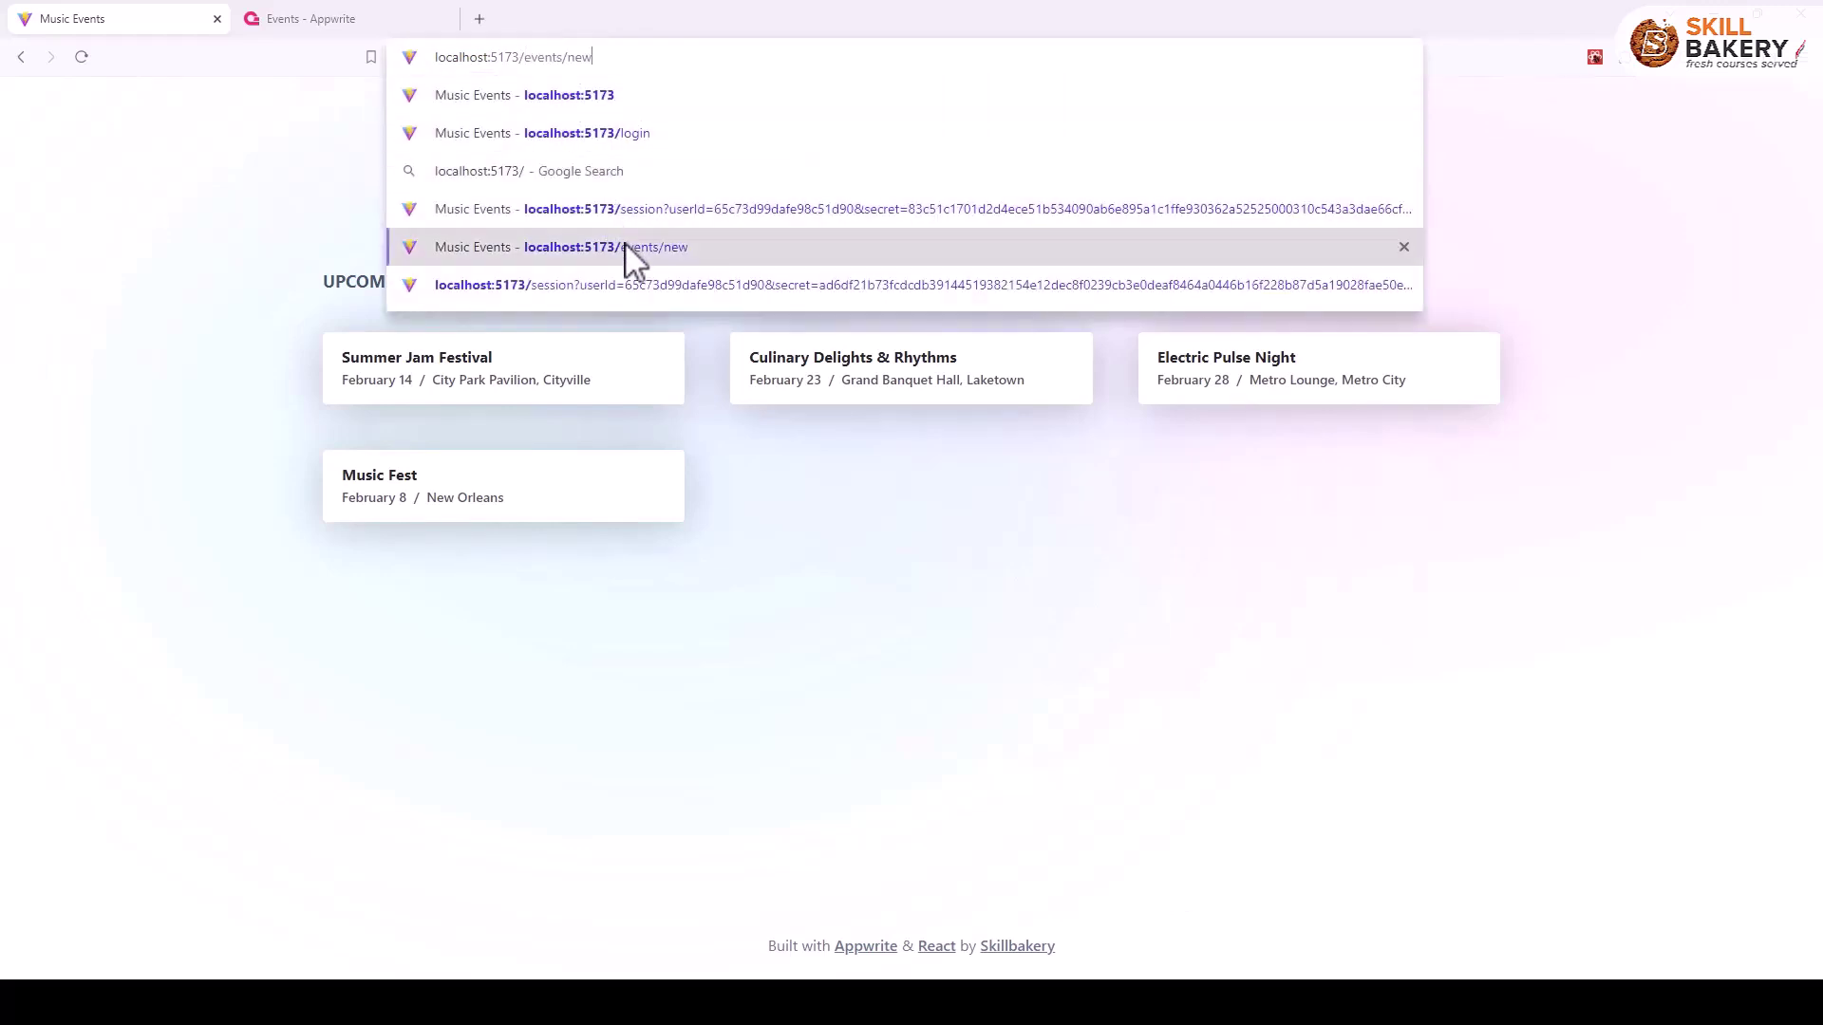
left_click(625, 248)
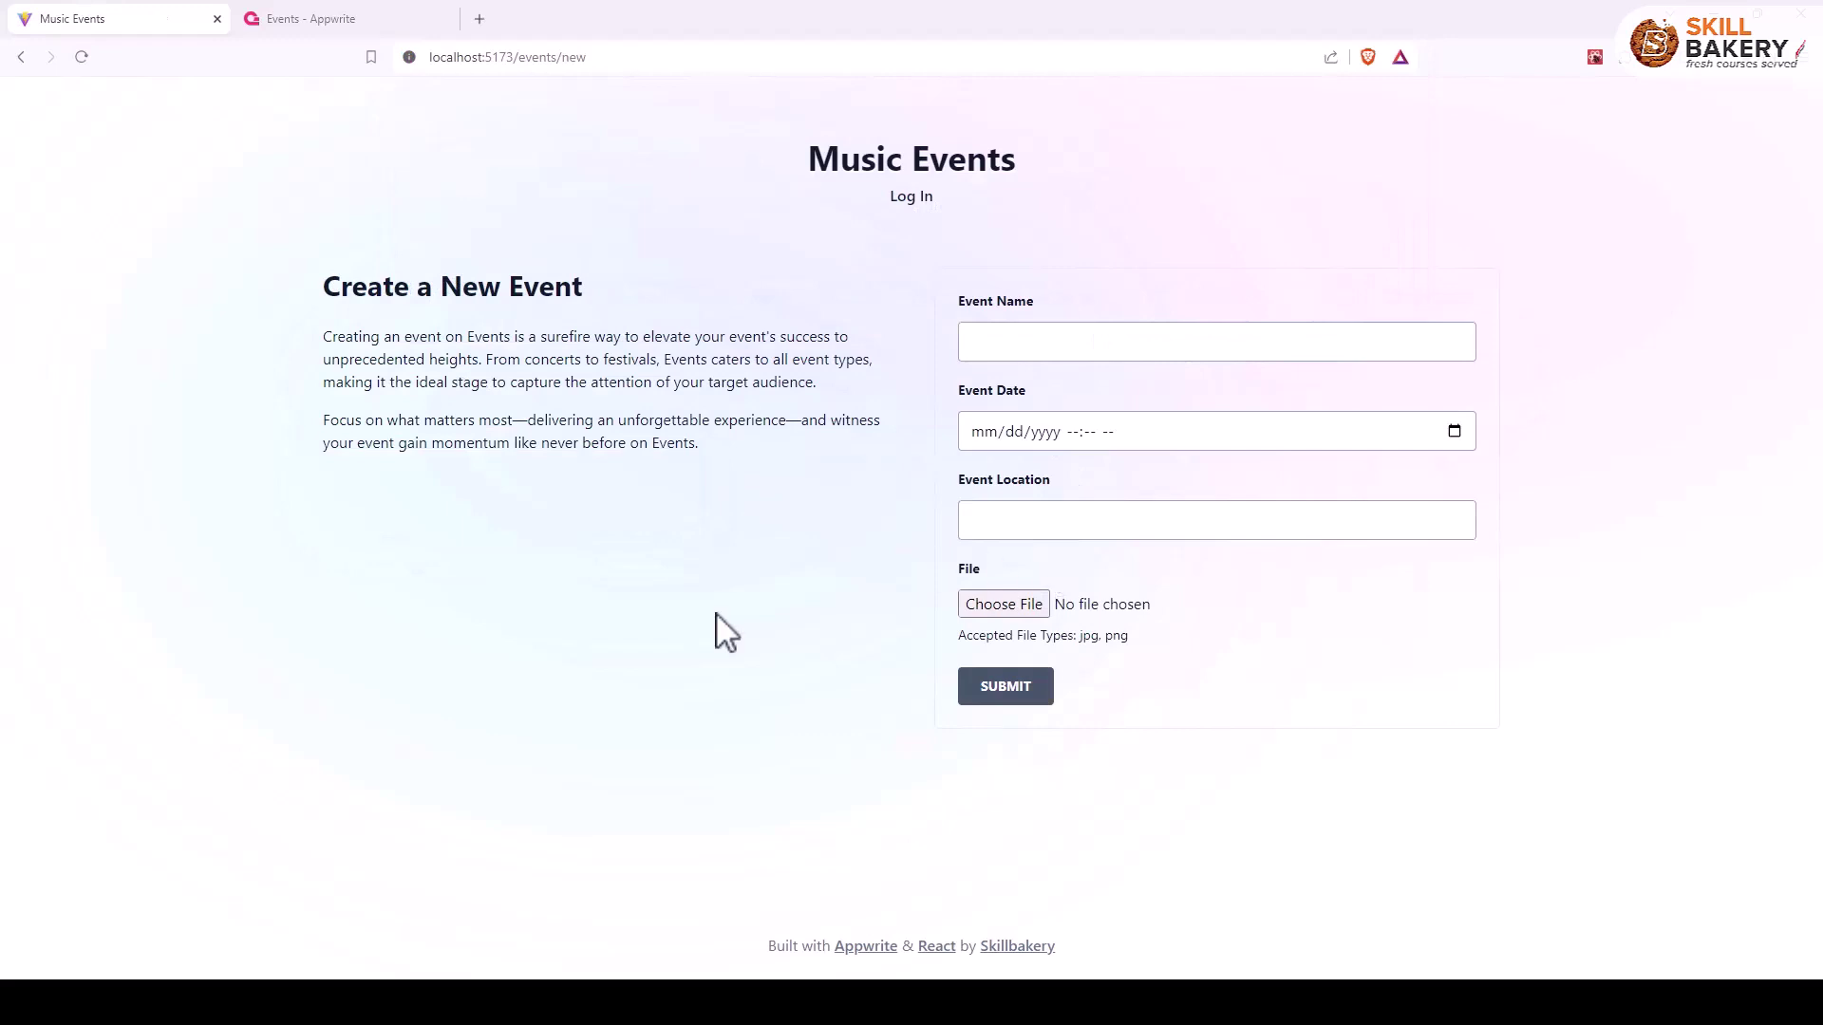
Try to submit a new event named Test Event, 02/17/2024 12:17 PM, New Jersey, with course image REACT.jpg, while watching a cleared developer console.
key("F12")
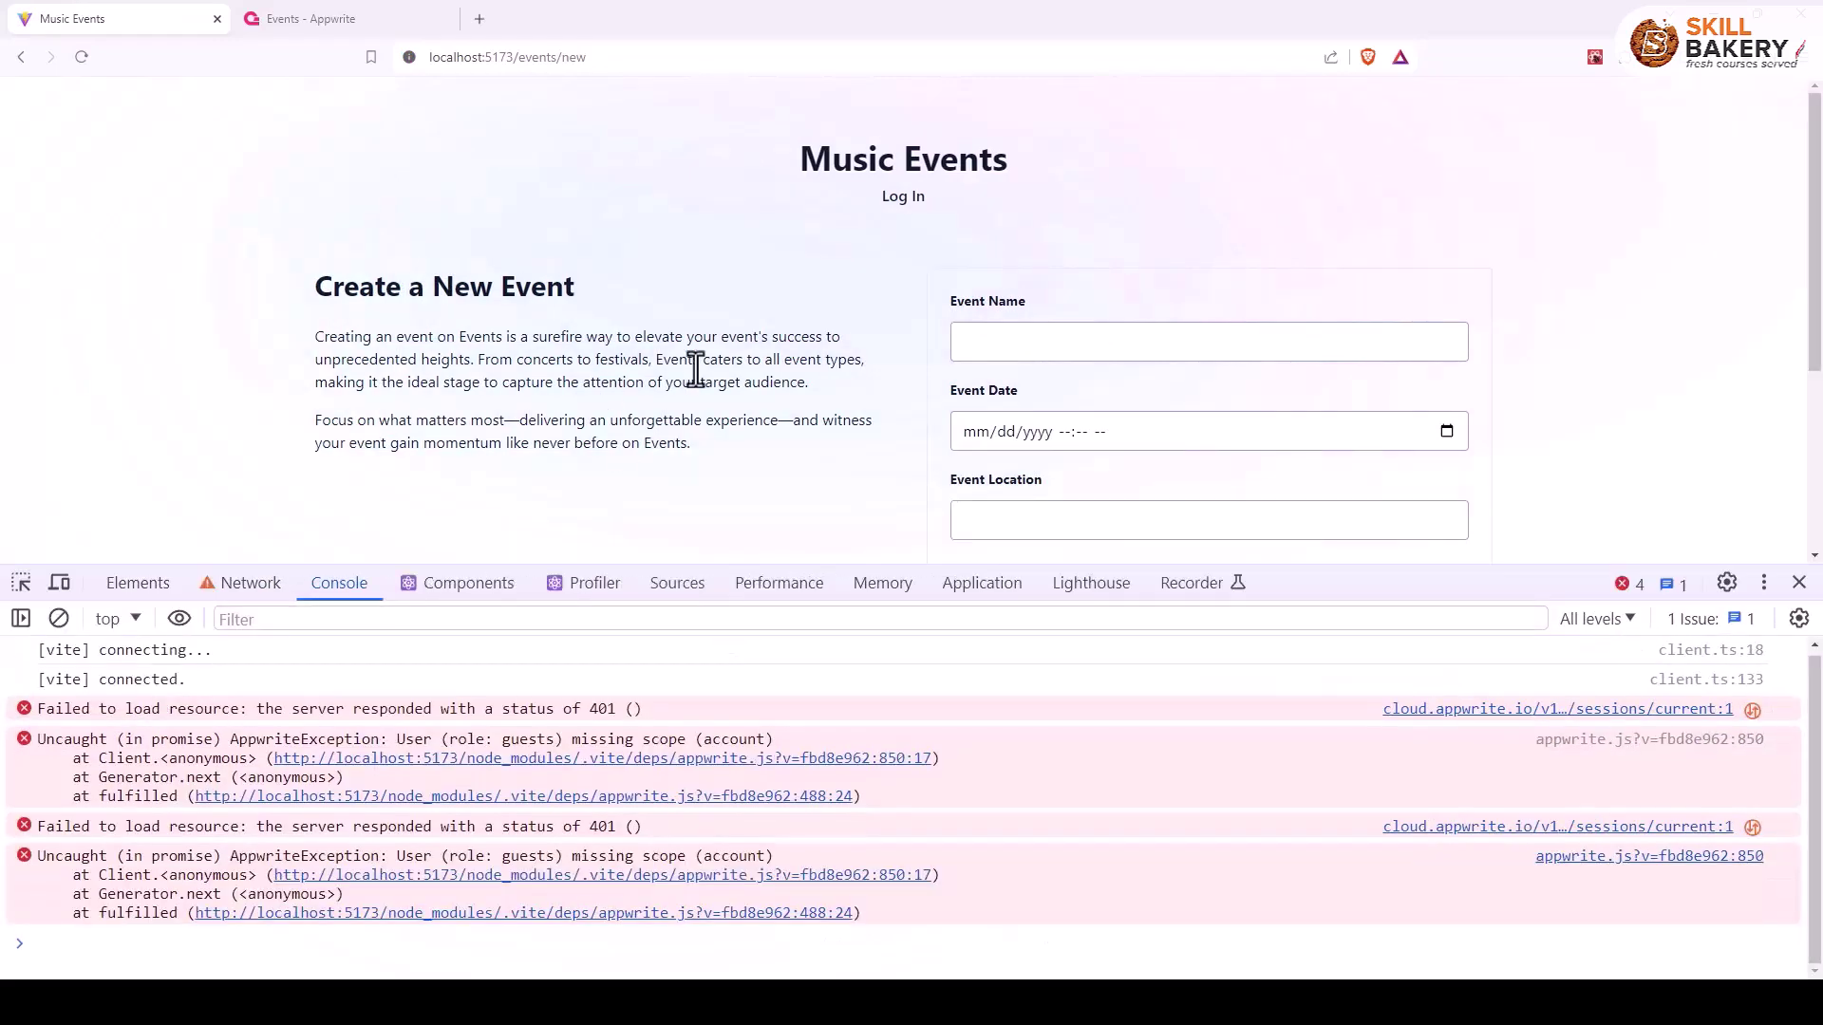
left_click(59, 619)
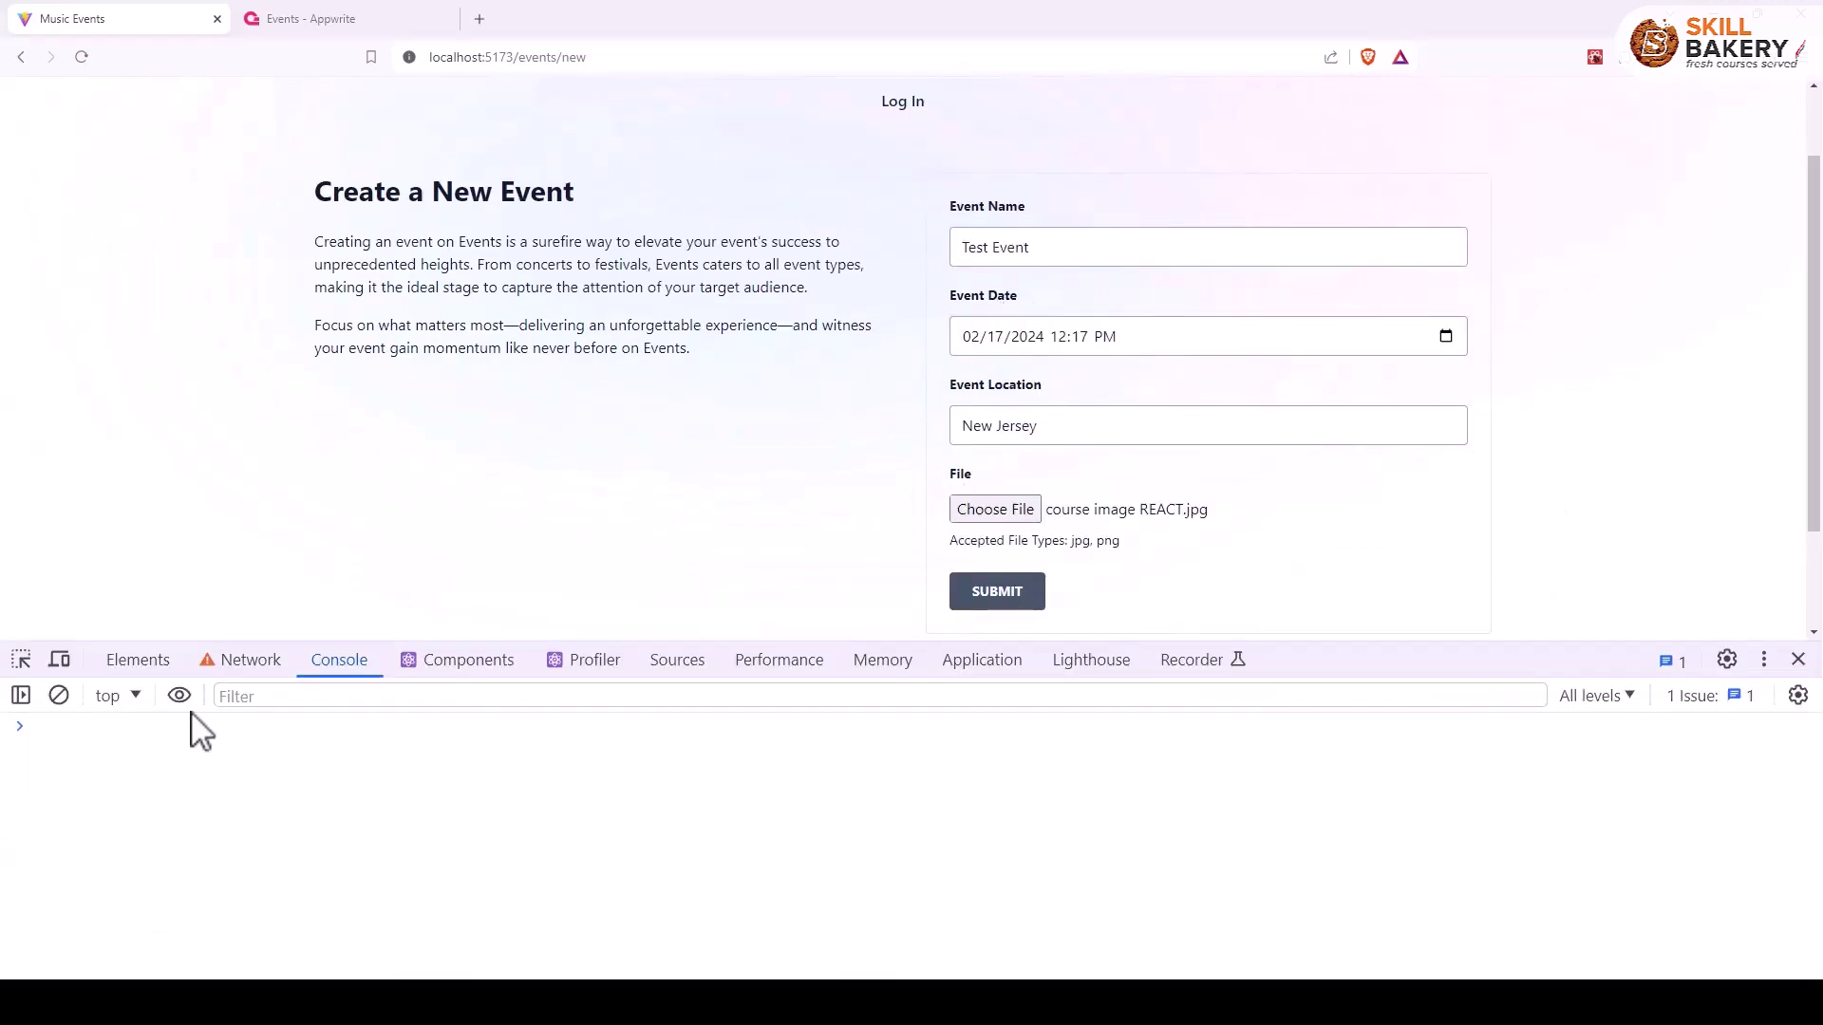
left_click(994, 598)
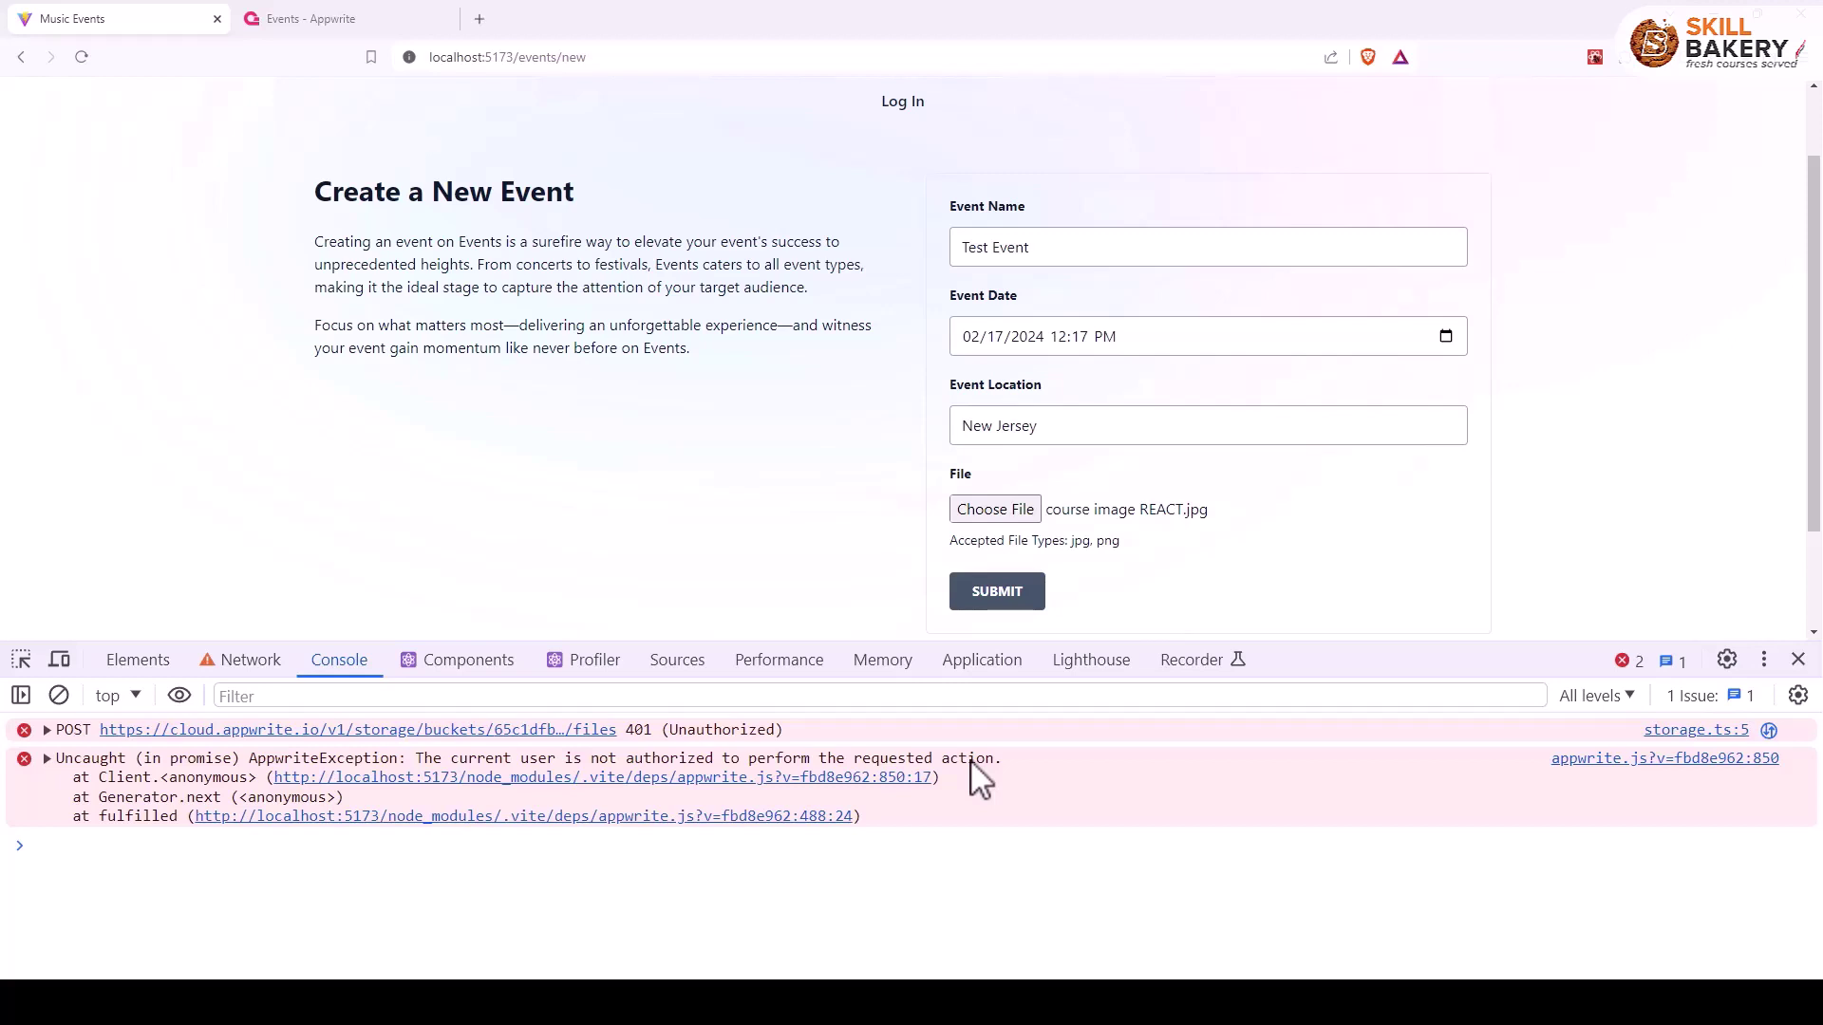
left_click(1797, 659)
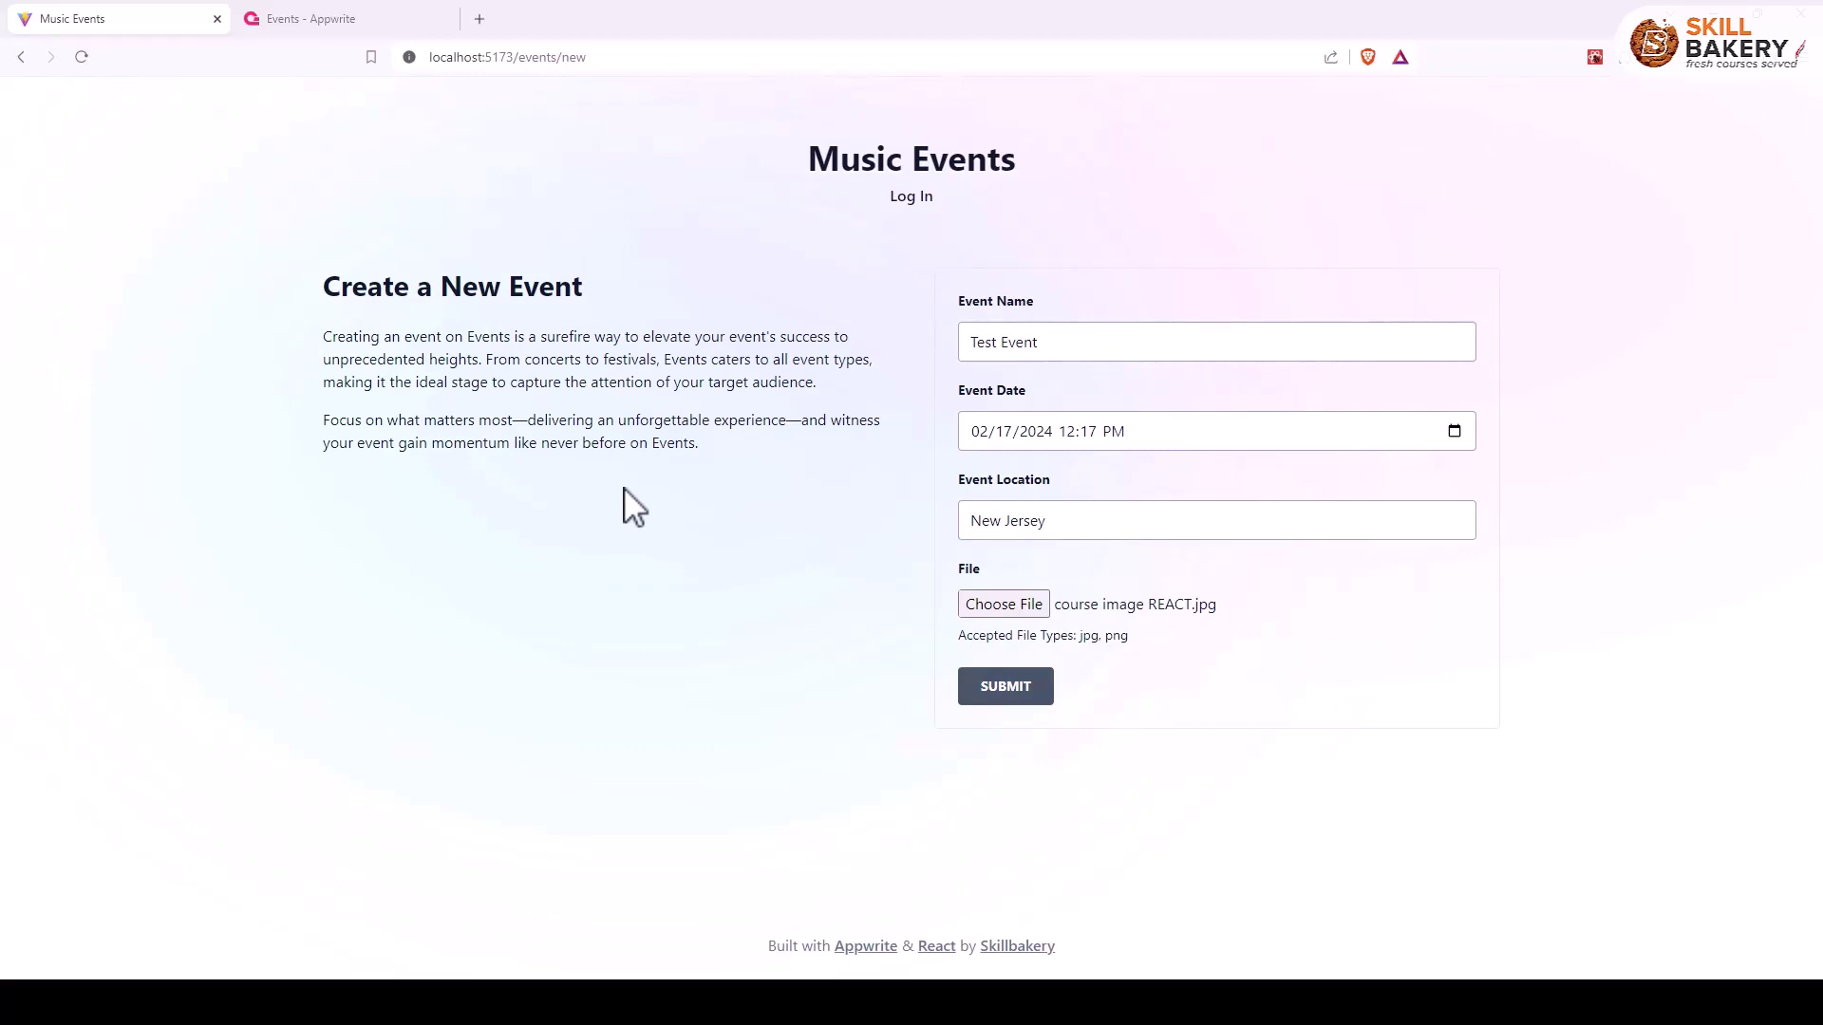
Switch to the Appwrite console and examine the project's Auth users and the blank user creation form, without creating a user.
left_click(302, 19)
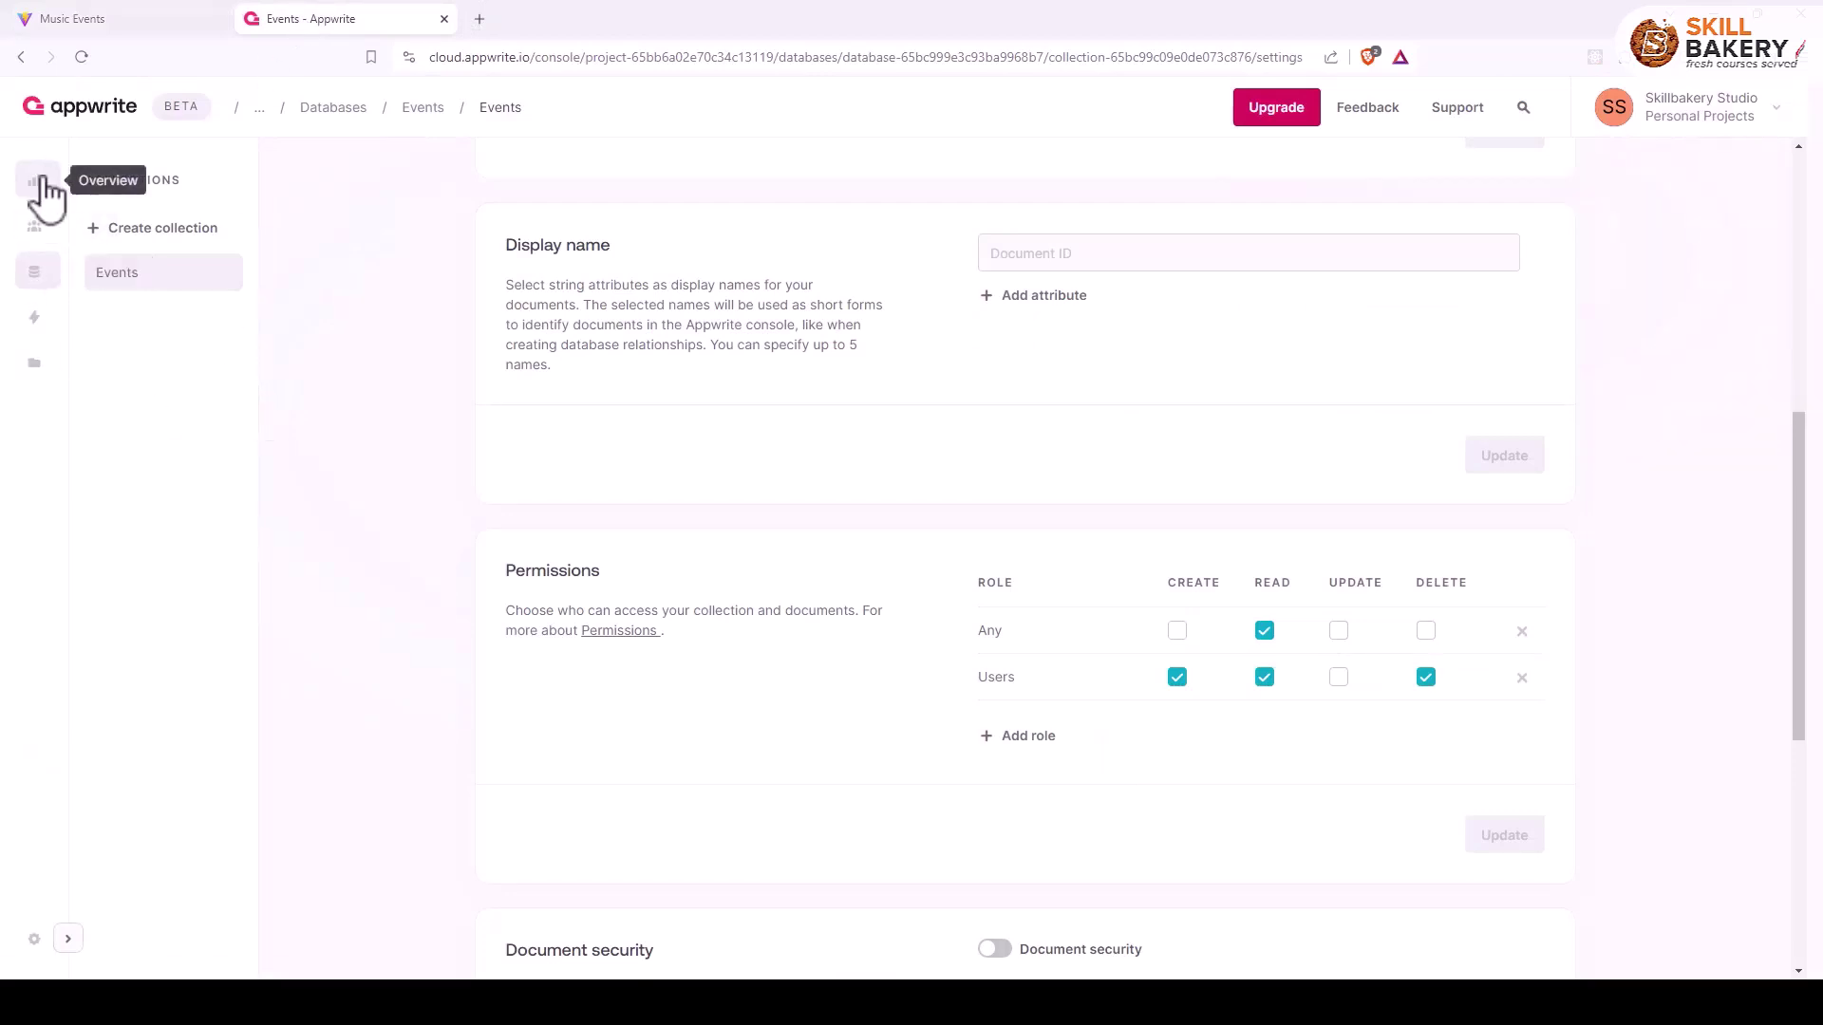
left_click(38, 233)
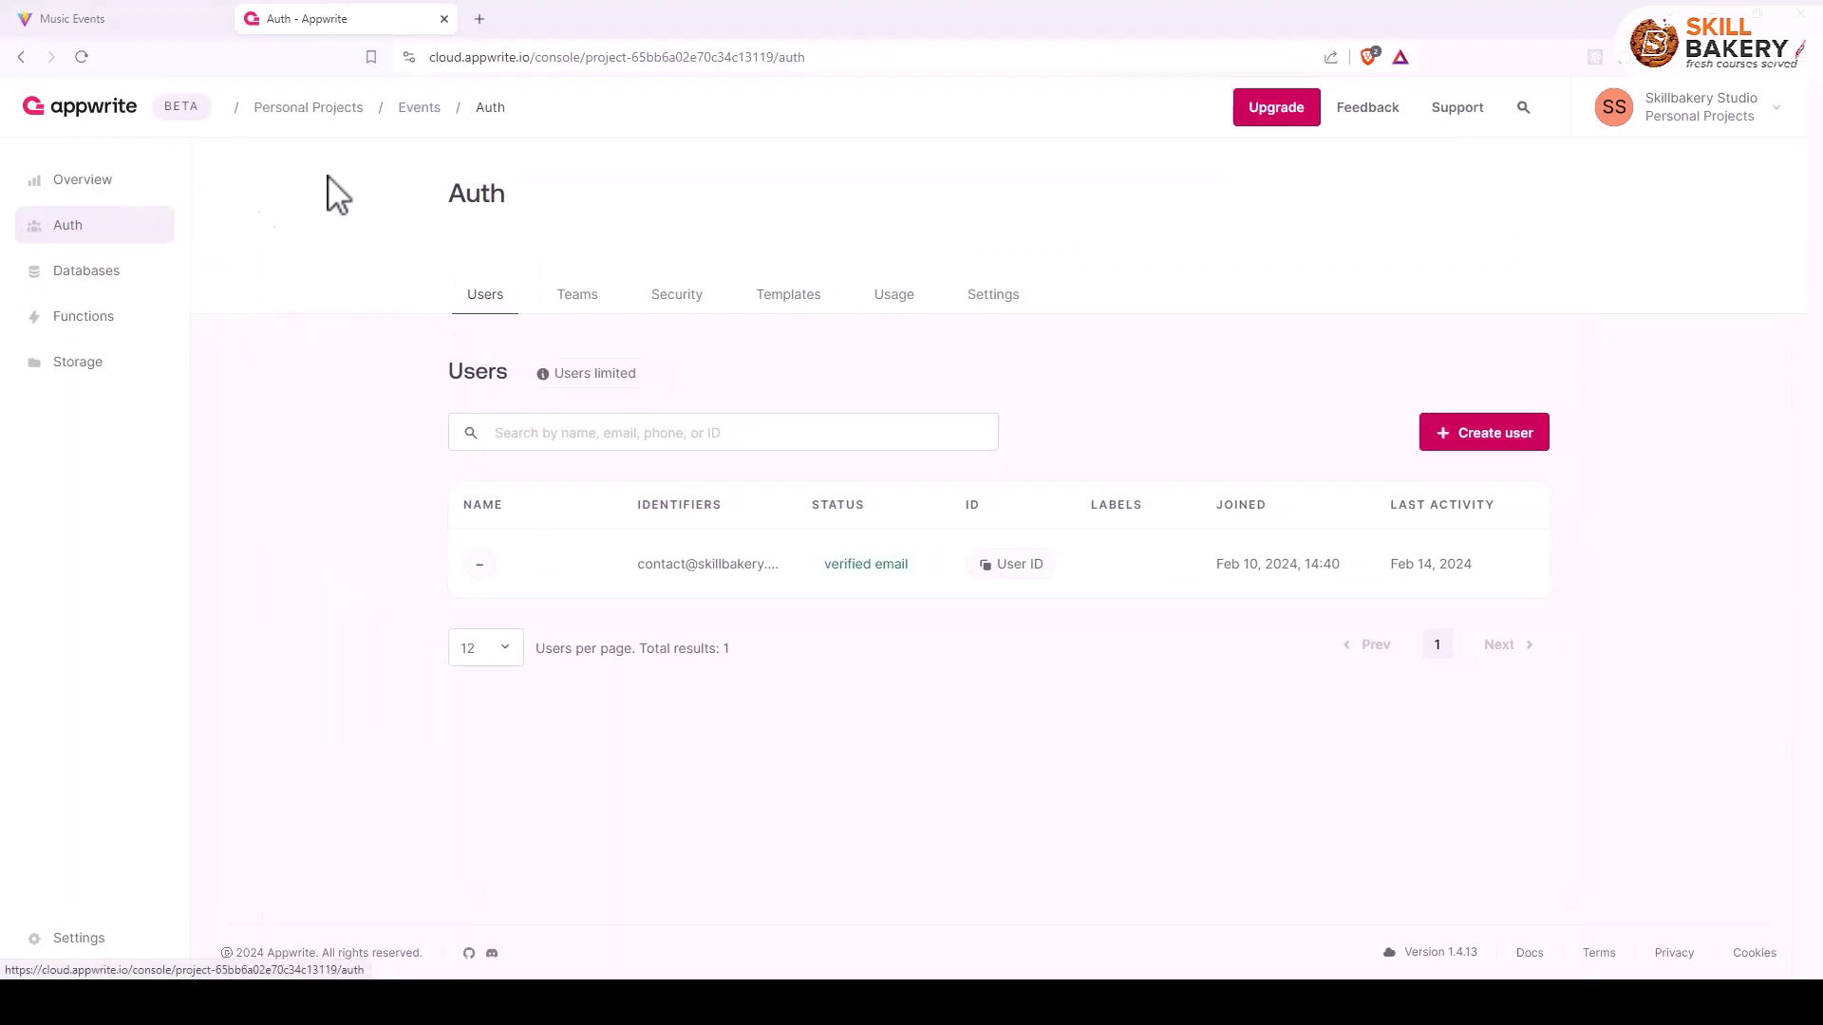
left_click(1496, 439)
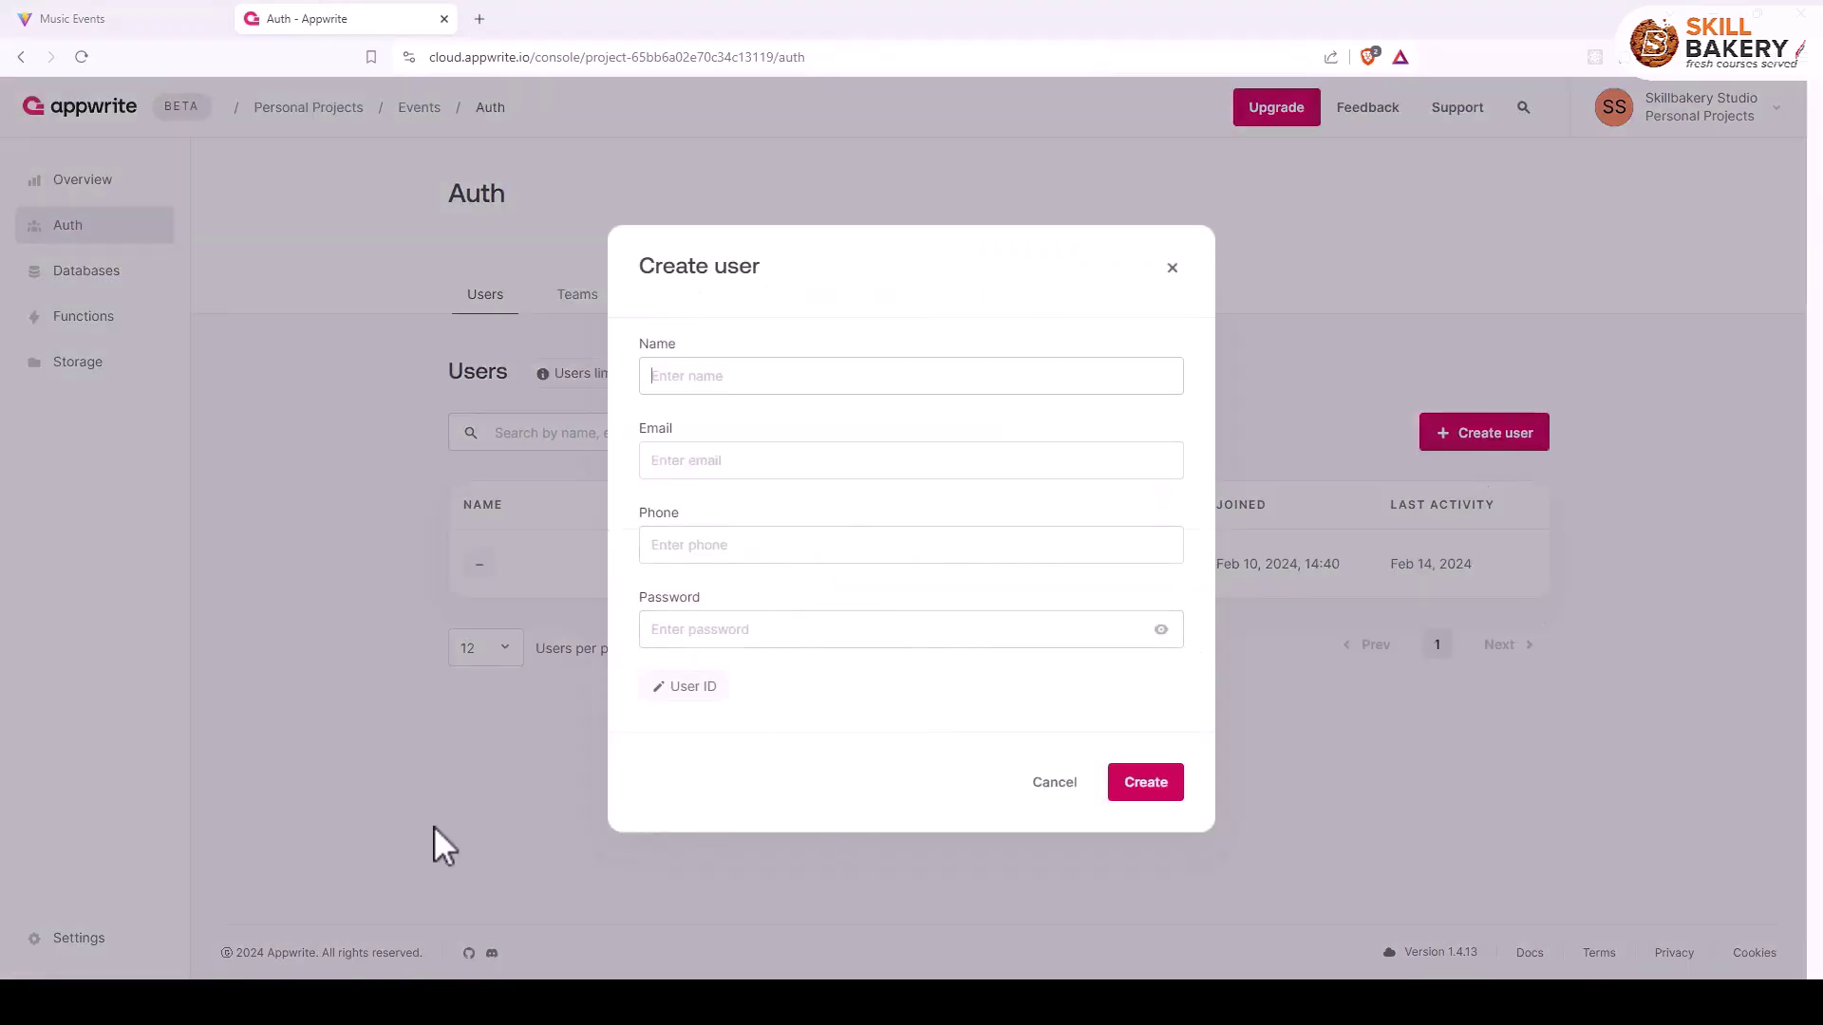
left_click(1053, 784)
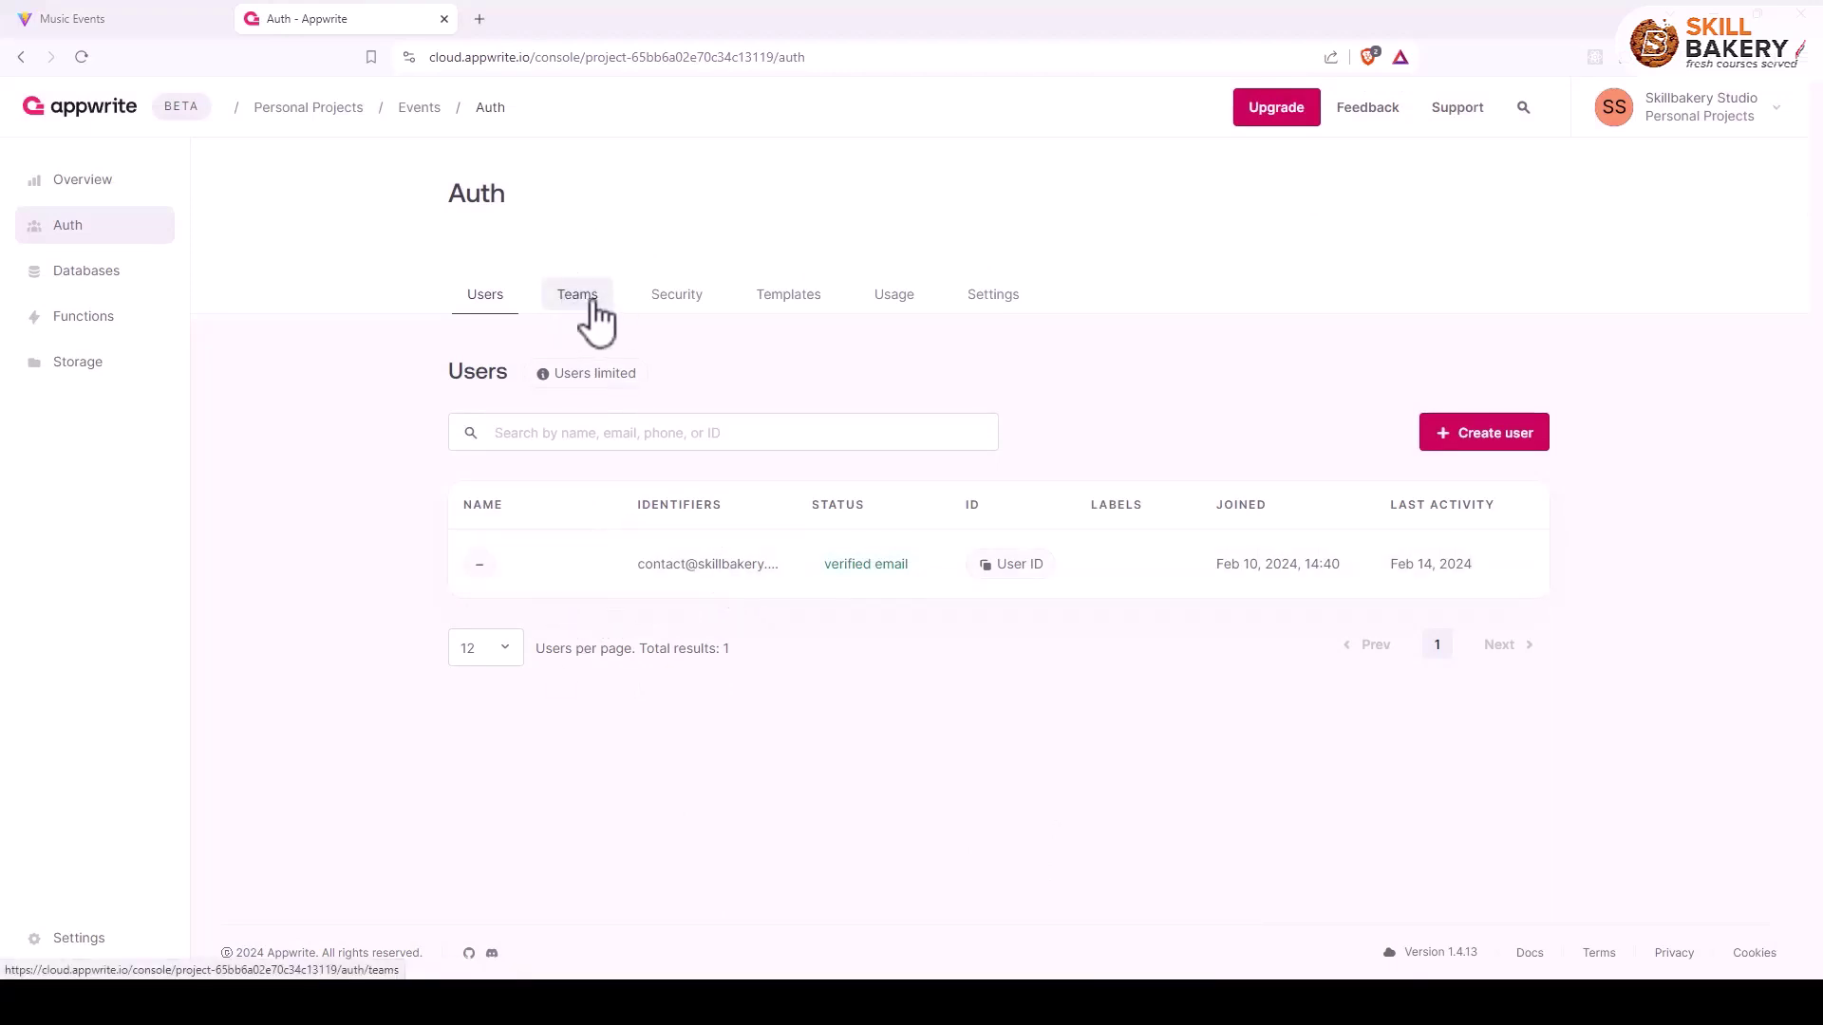
Look through the Teams, Security and Templates pages of the Auth section and return to the Users list.
left_click(595, 320)
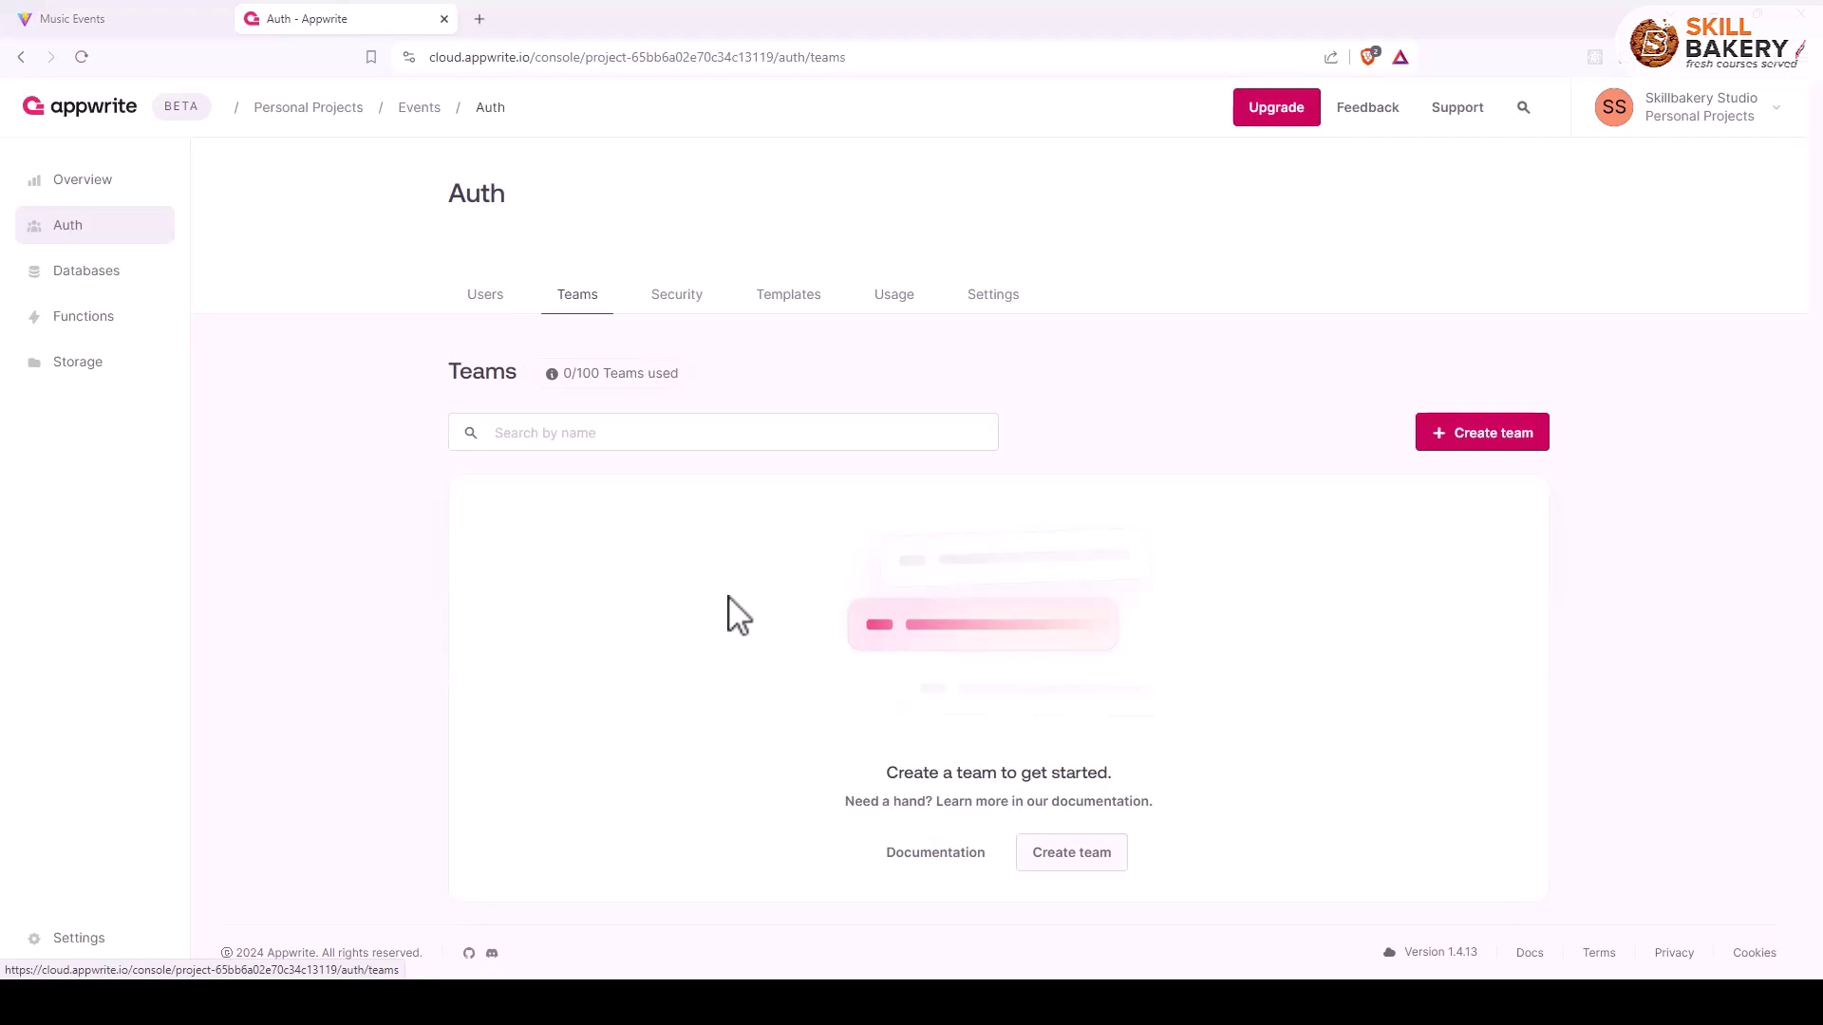
left_click(686, 294)
left_click(788, 302)
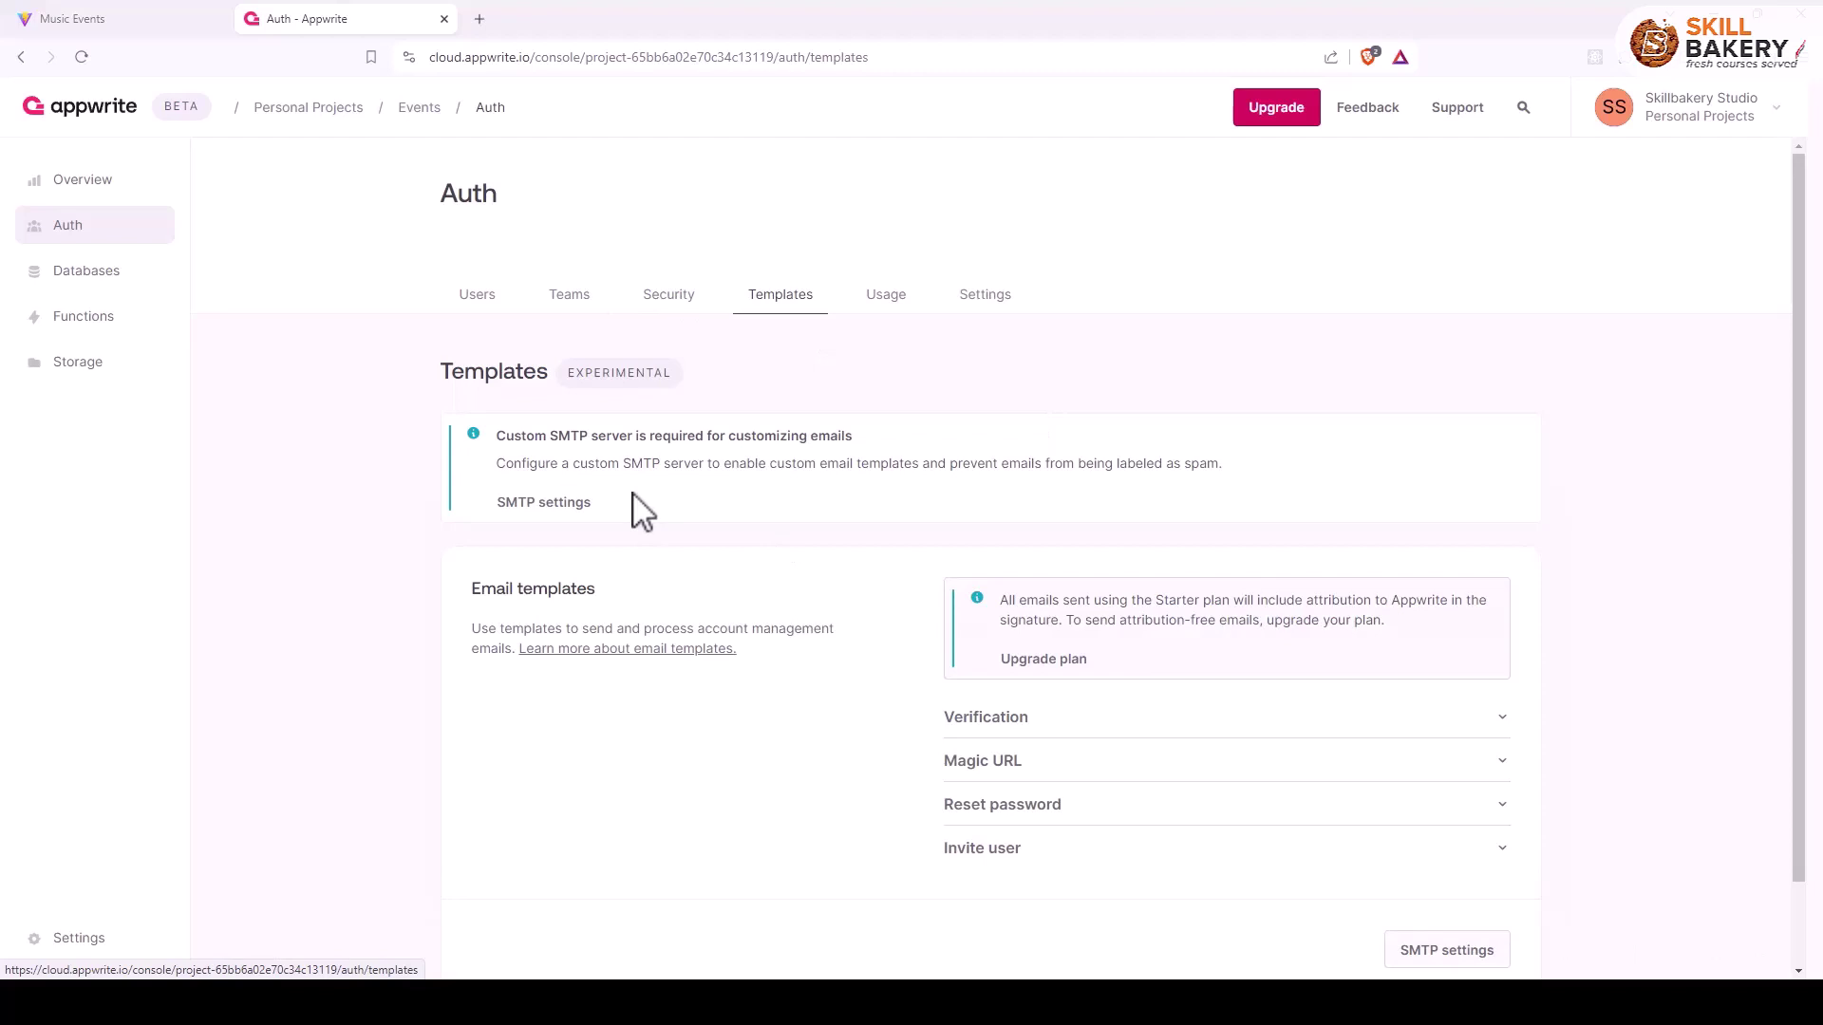
left_click(478, 294)
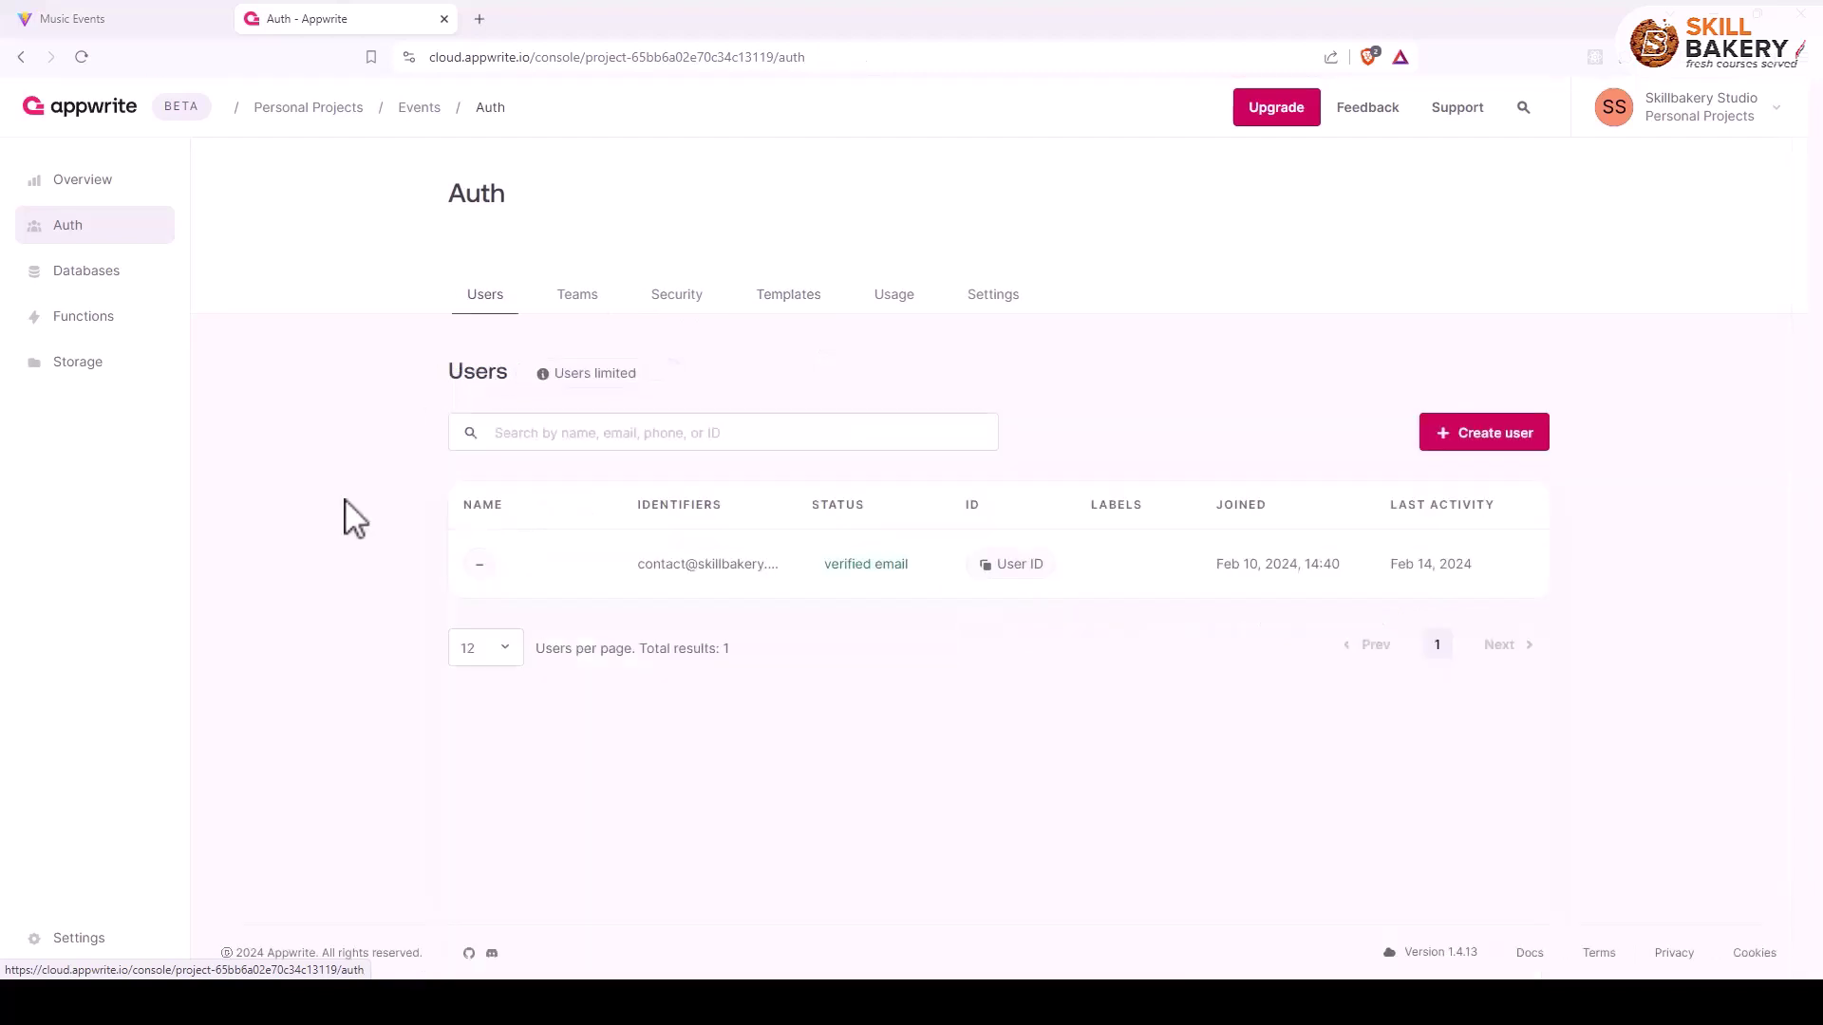